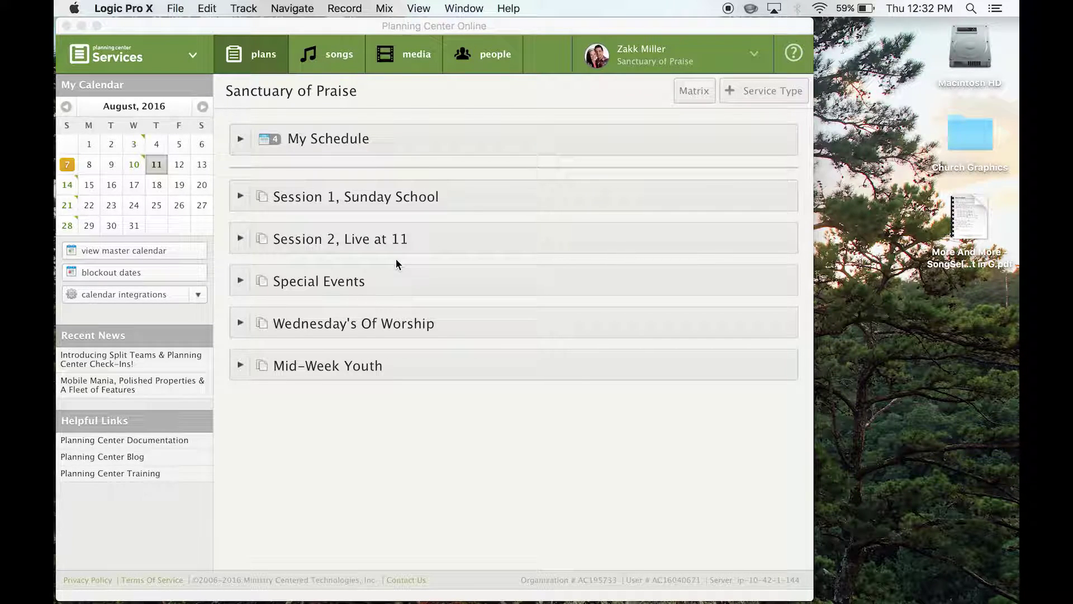
Open the Sanctuary of Praise Songs library and scroll through the song list
{"action": "left_click", "coordinate": [324, 51]}
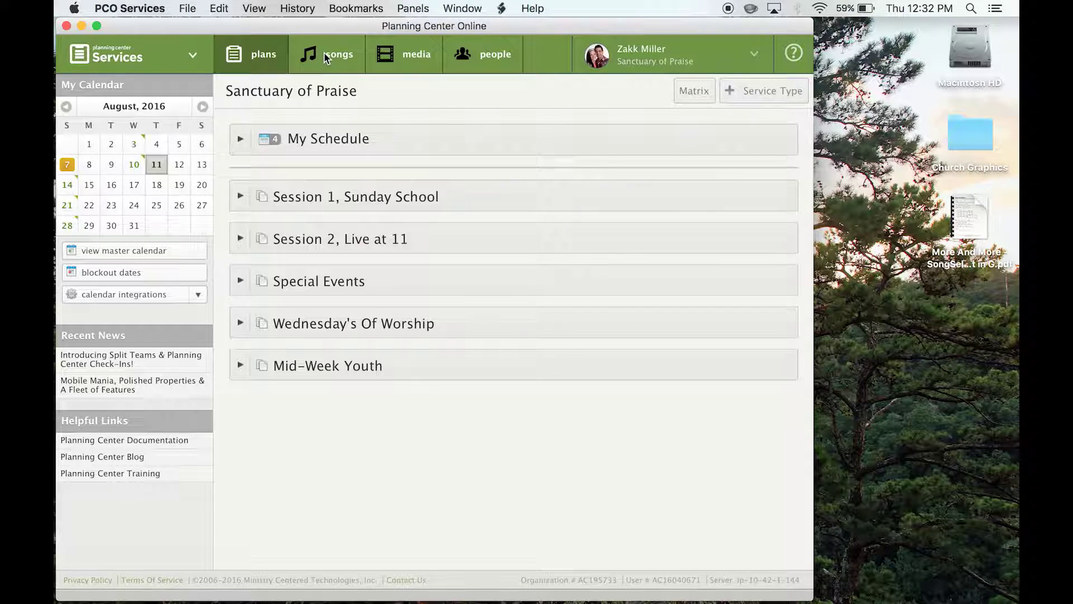
{"action": "left_click", "coordinate": [342, 59]}
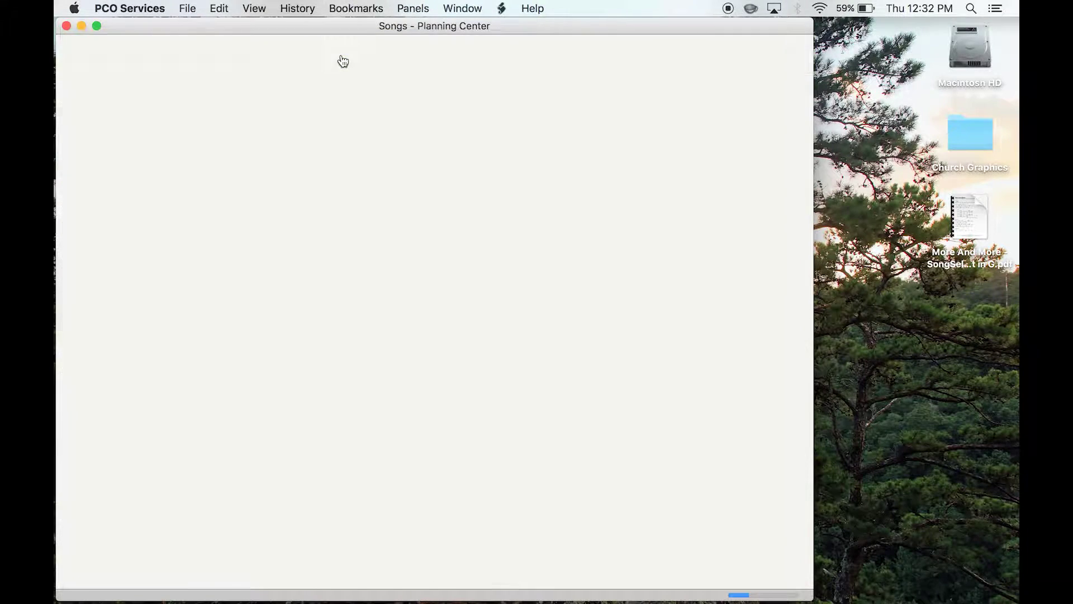
{"action": "scroll", "coordinate": [477, 314], "scroll_direction": "down", "scroll_amount": 10}
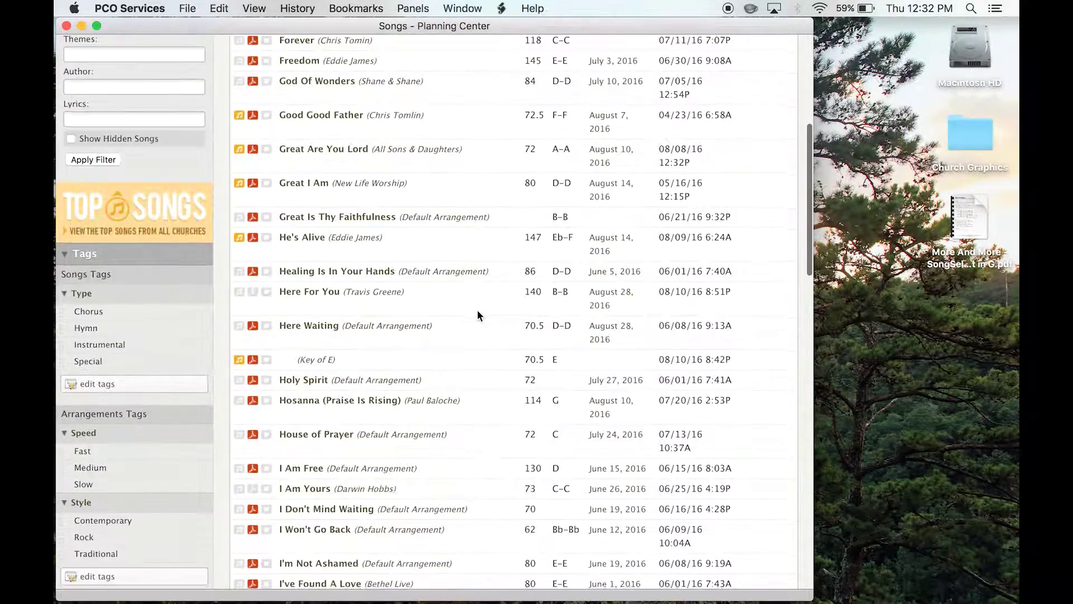
{"action": "scroll", "coordinate": [478, 314], "scroll_direction": "down", "scroll_amount": 15}
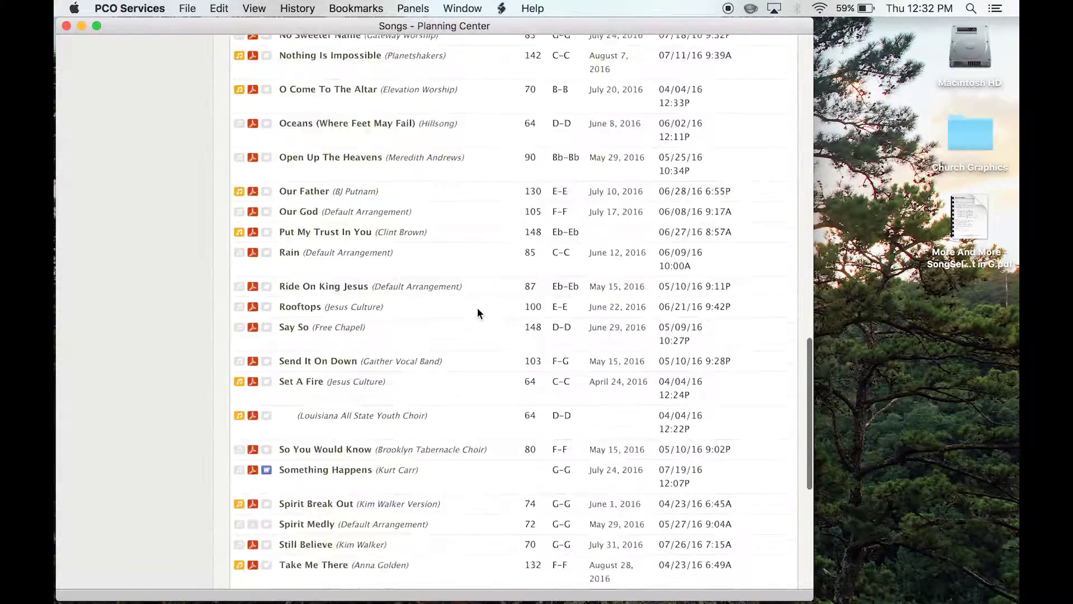
{"action": "scroll", "coordinate": [477, 306], "scroll_direction": "up", "scroll_amount": 20}
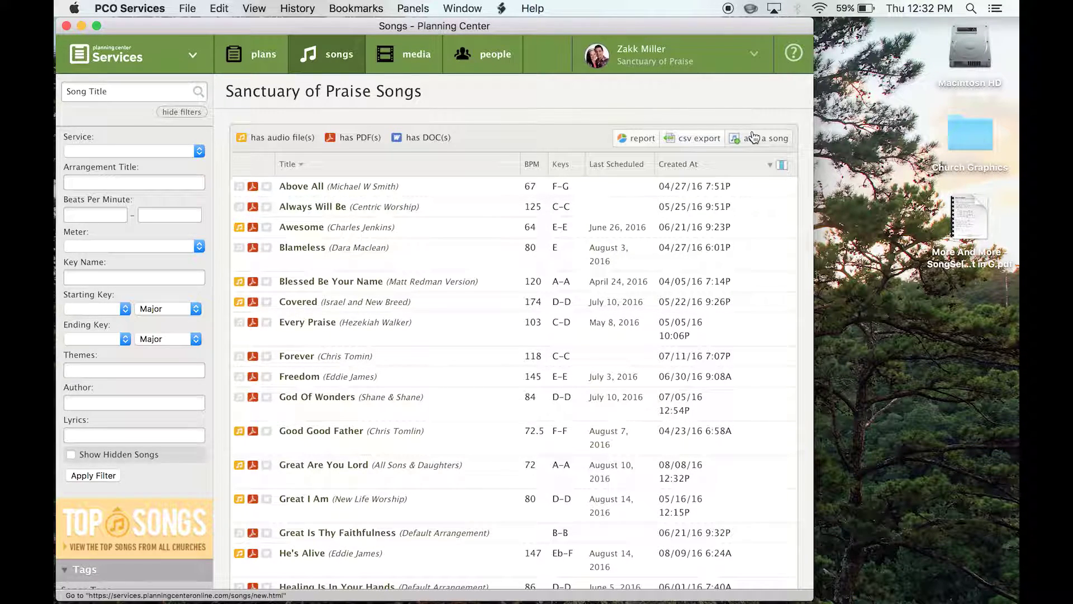
Start a new song titled 'More And More' and pick its matching CCLI catalogue entry
{"action": "left_click", "coordinate": [774, 147]}
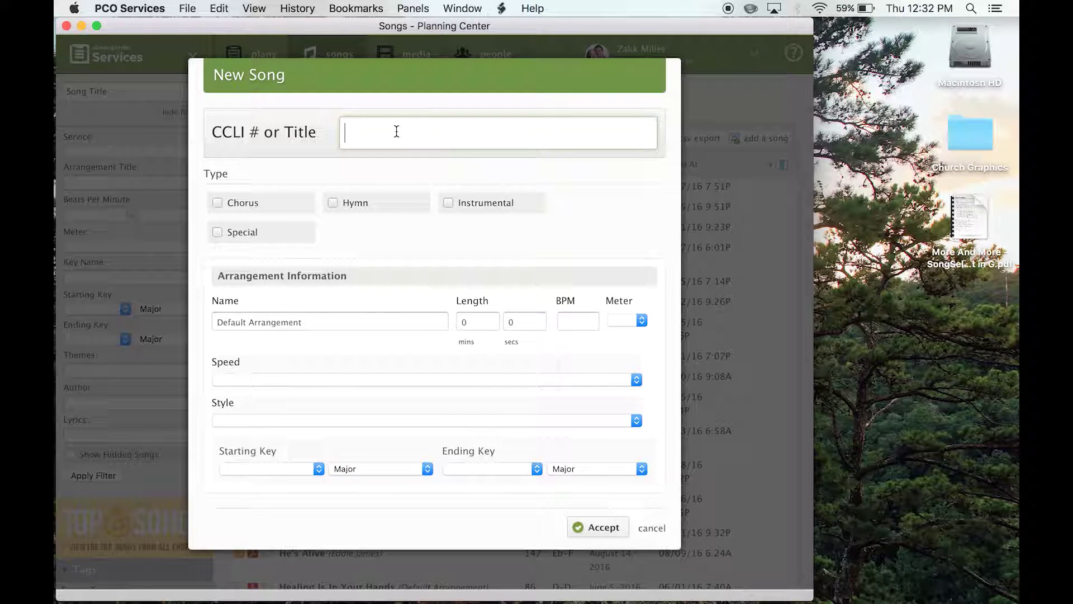
{"action": "type", "text": "More And More"}
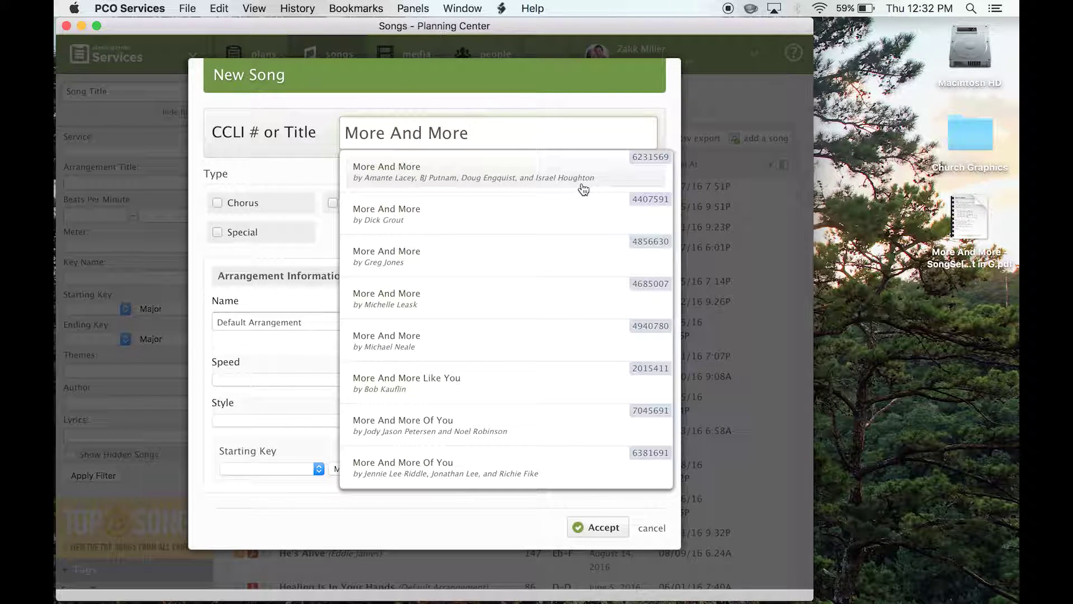
{"action": "left_click", "coordinate": [531, 172]}
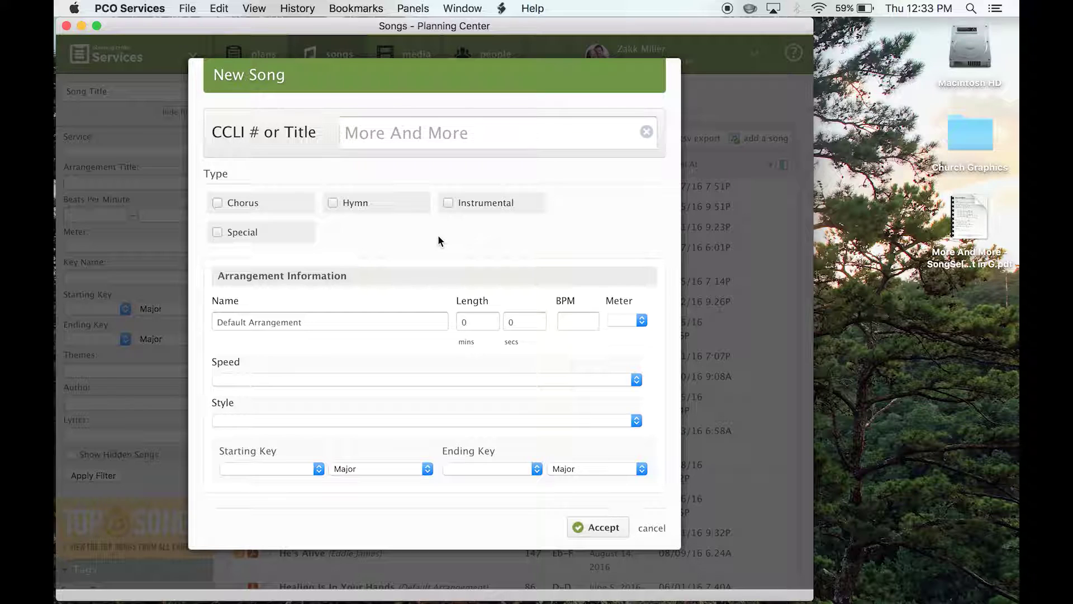
Rename the arrangement from Default Arrangement to the artist's name, Israel Houghton
{"action": "triple_click", "coordinate": [355, 321]}
{"action": "key", "text": "BackSpace"}
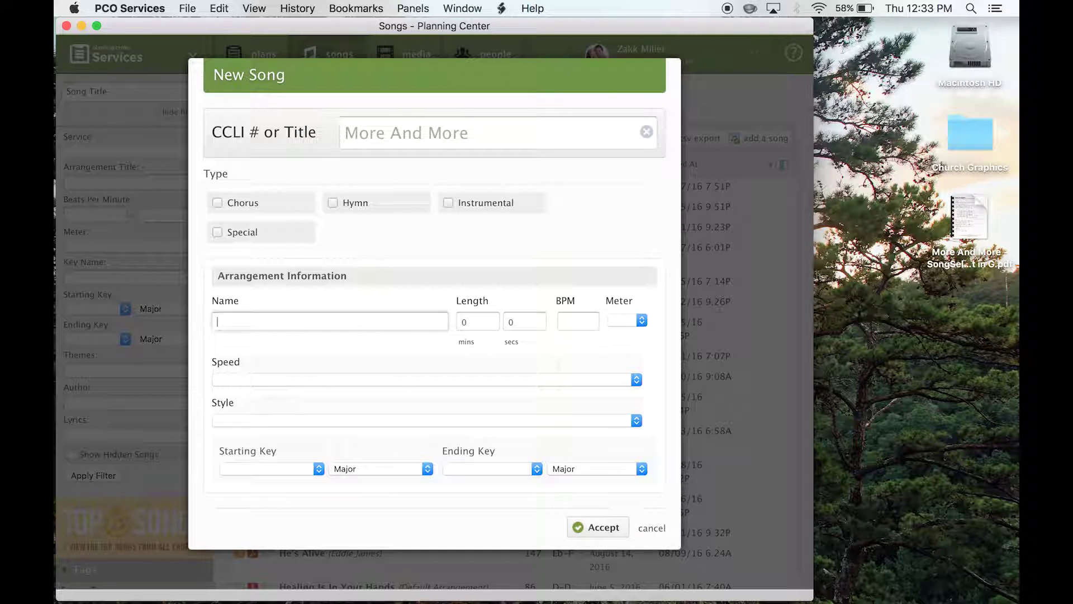
{"action": "type", "text": "rael Houghton"}
Set the arrangement meter to 4/4
{"action": "left_click", "coordinate": [625, 321]}
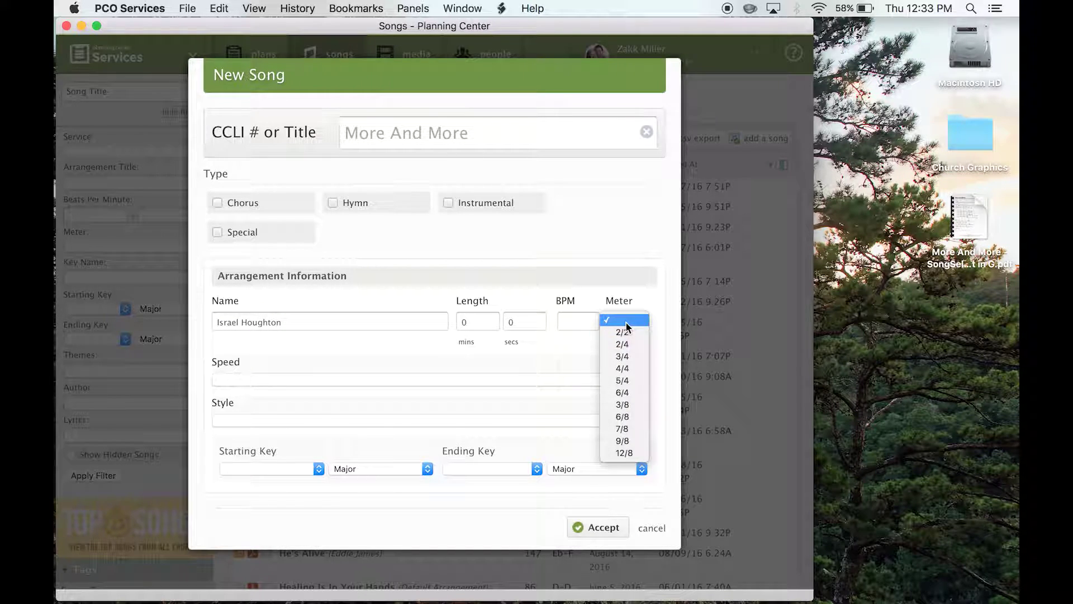
{"action": "left_click", "coordinate": [635, 368]}
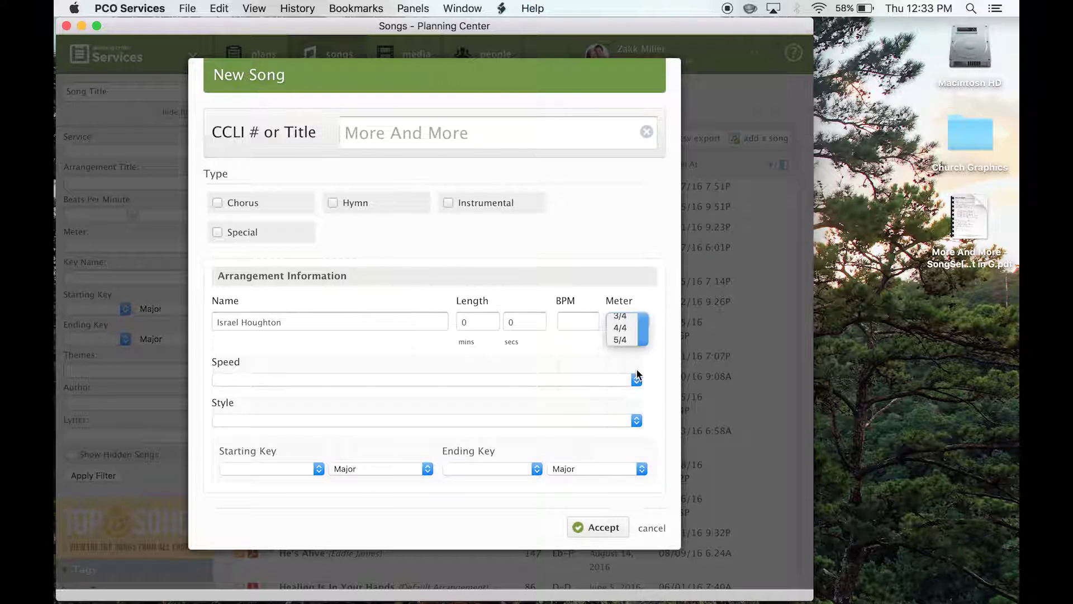
{"action": "left_click", "coordinate": [588, 325]}
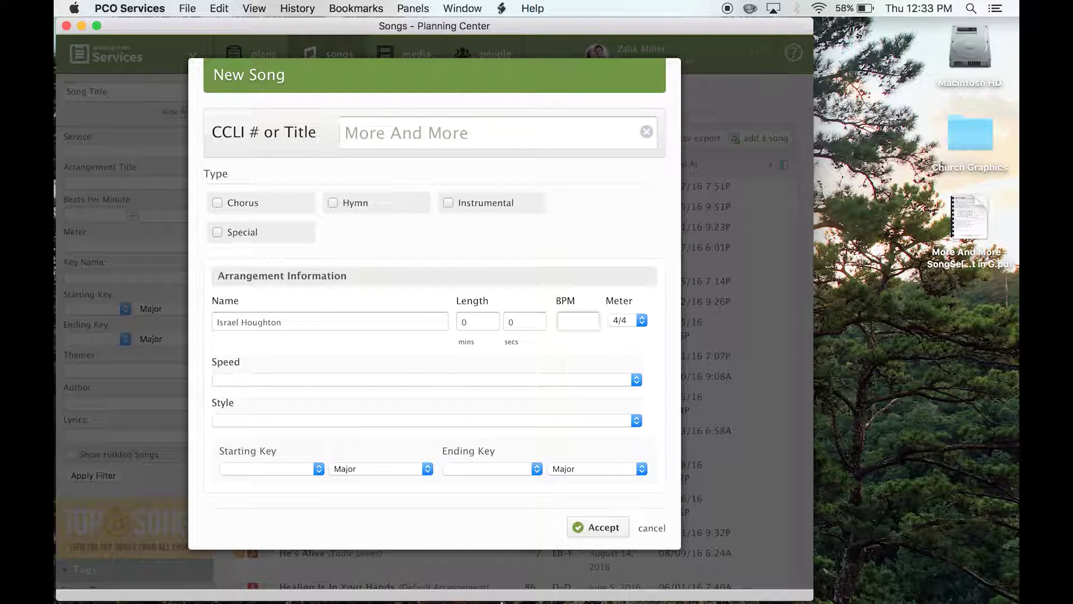
Switch to Firefox and open a new browser window
{"action": "left_click", "coordinate": [386, 585]}
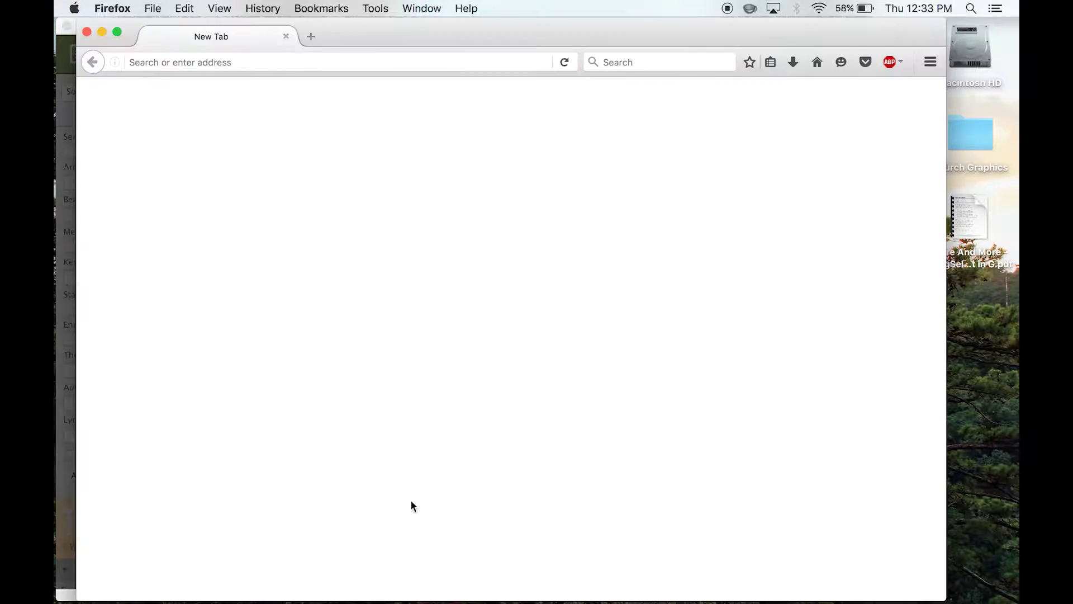
{"action": "type", "text": "zakkshane.com"}
{"action": "key", "text": "Return"}
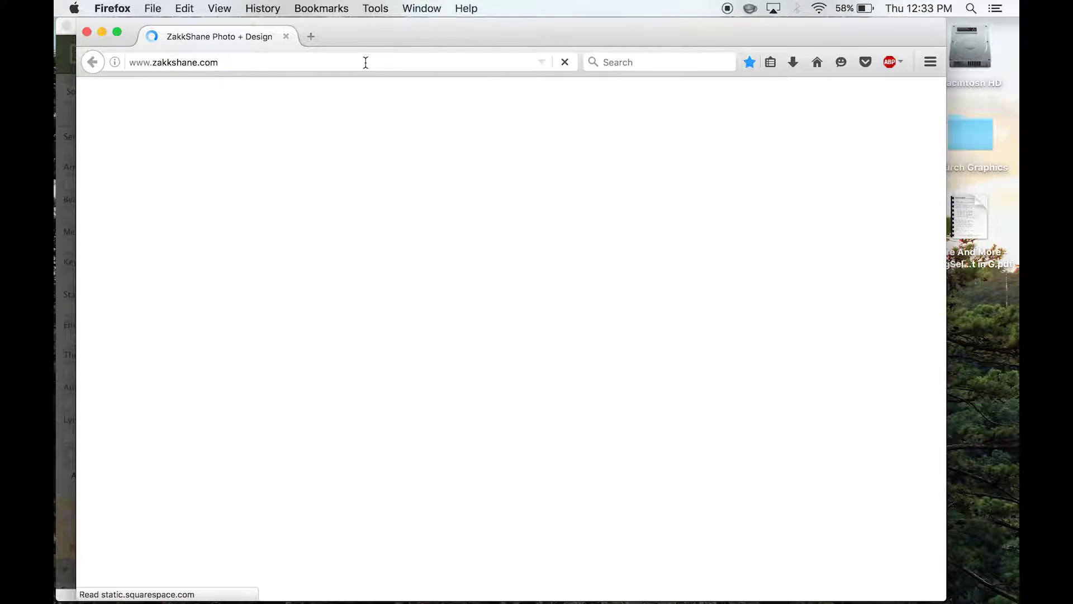
Go to songbpm.com in the address bar
{"action": "left_click", "coordinate": [365, 62]}
{"action": "type", "text": "sp"}
{"action": "key", "text": "BackSpace"}
{"action": "key", "text": "BackSpace"}
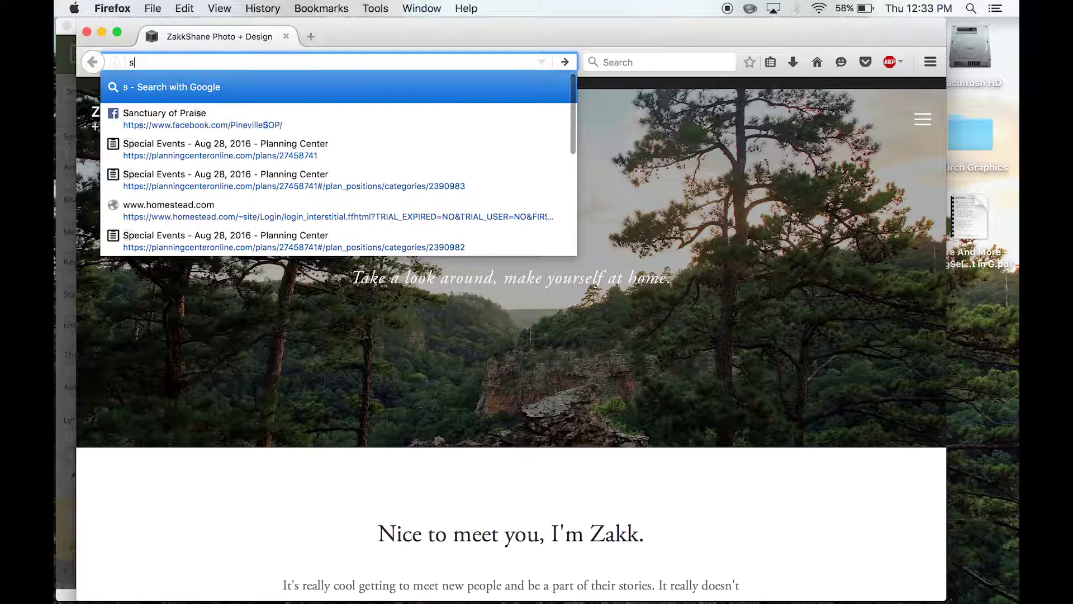
{"action": "type", "text": "sdo"}
{"action": "key", "text": "BackSpace"}
{"action": "key", "text": "BackSpace"}
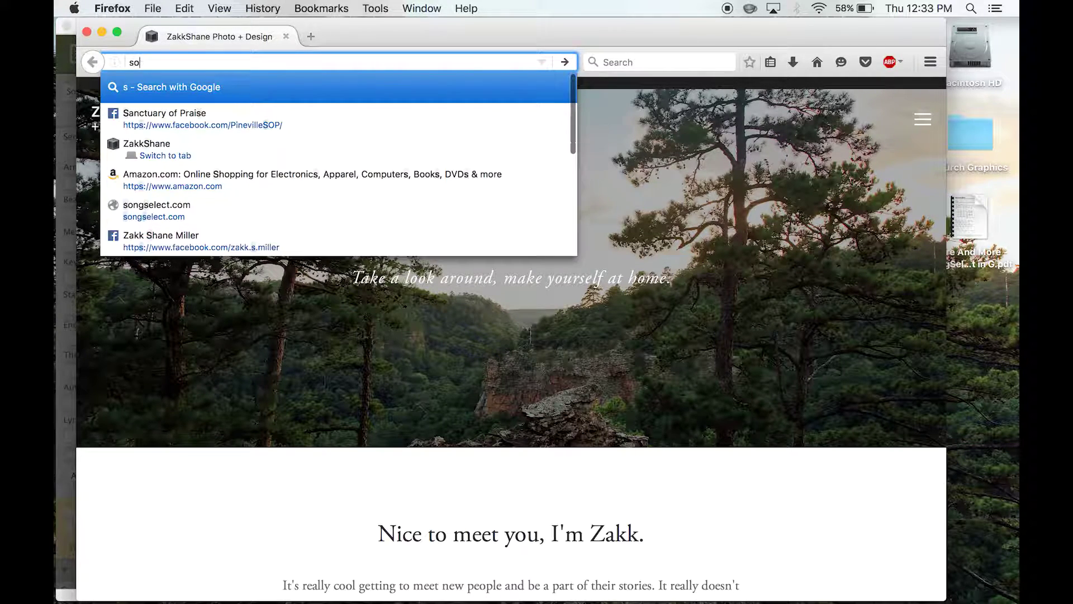
{"action": "type", "text": "ongbo"}
{"action": "key", "text": "BackSpace"}
{"action": "type", "text": "pm."}
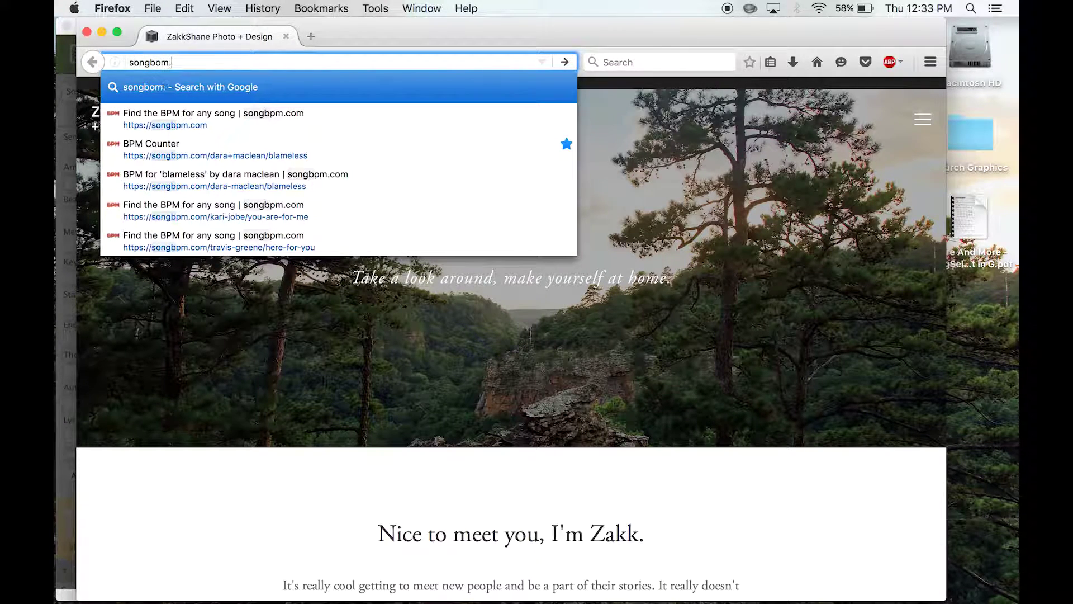
{"action": "key", "text": "BackSpace"}
{"action": "key", "text": "BackSpace"}
{"action": "type", "text": "pm.com/"}
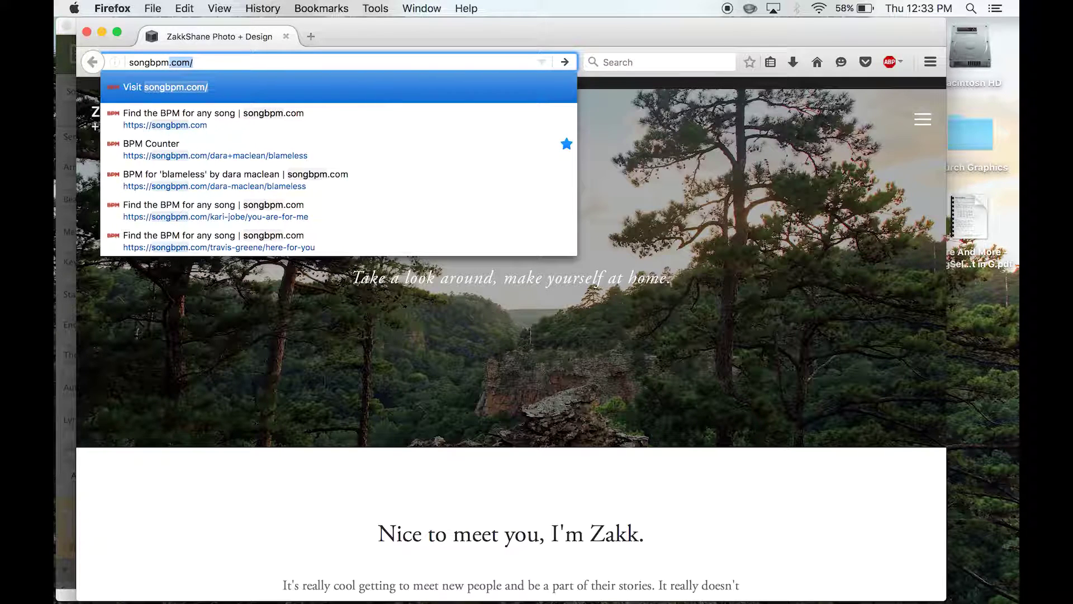
{"action": "key", "text": "Return"}
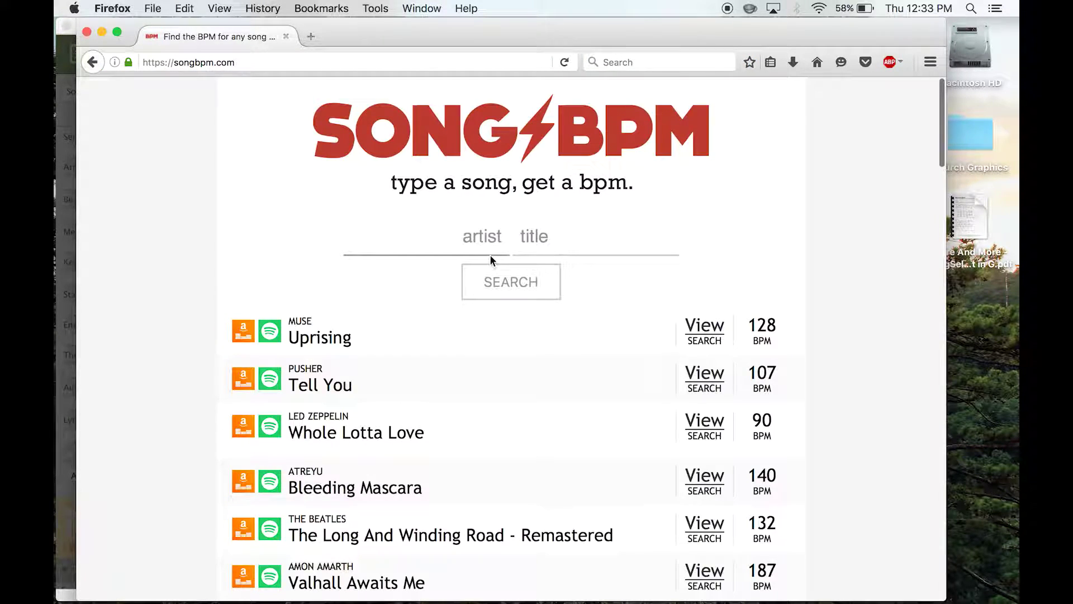
Search SongBPM for 'more and more' by Israel Houghton; the live version shows 160 BPM
{"action": "left_click", "coordinate": [489, 251]}
{"action": "type", "text": "israel houghton"}
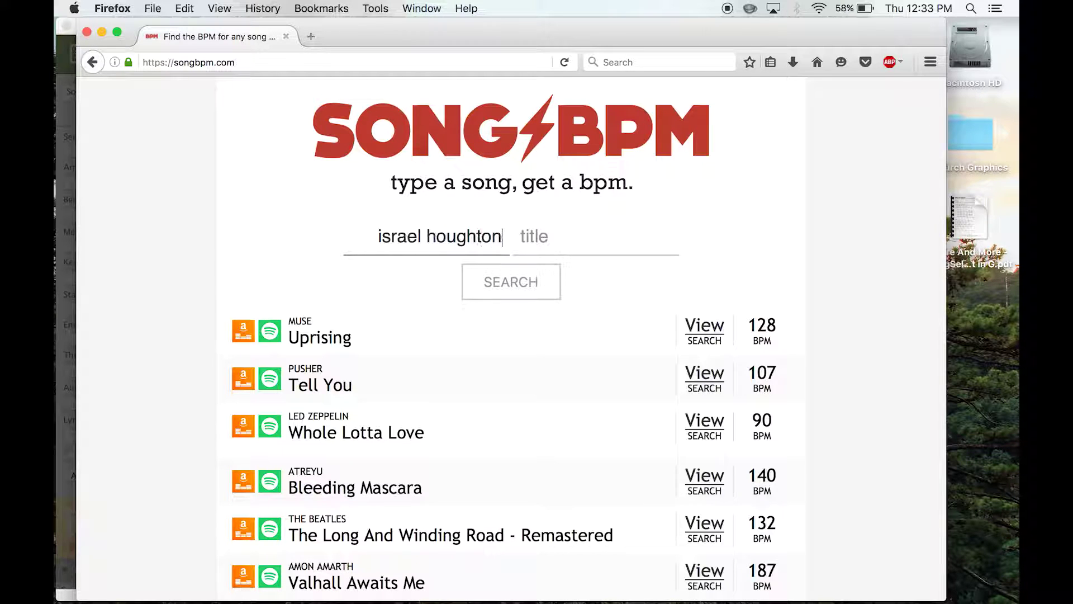
{"action": "key", "text": "Tab"}
{"action": "type", "text": "more "}
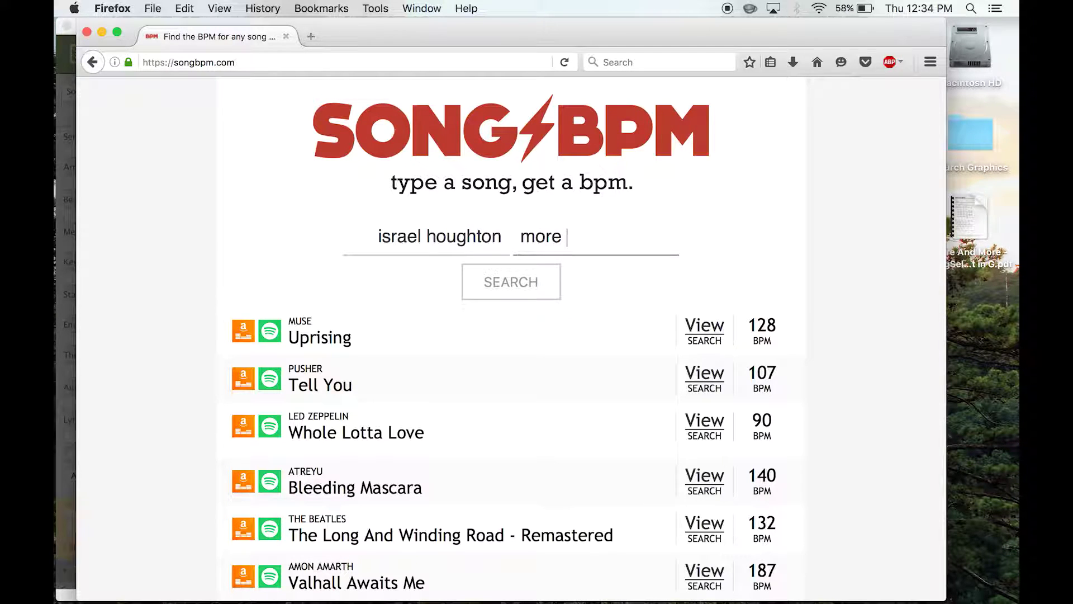
{"action": "type", "text": "and more"}
{"action": "key", "text": "Return"}
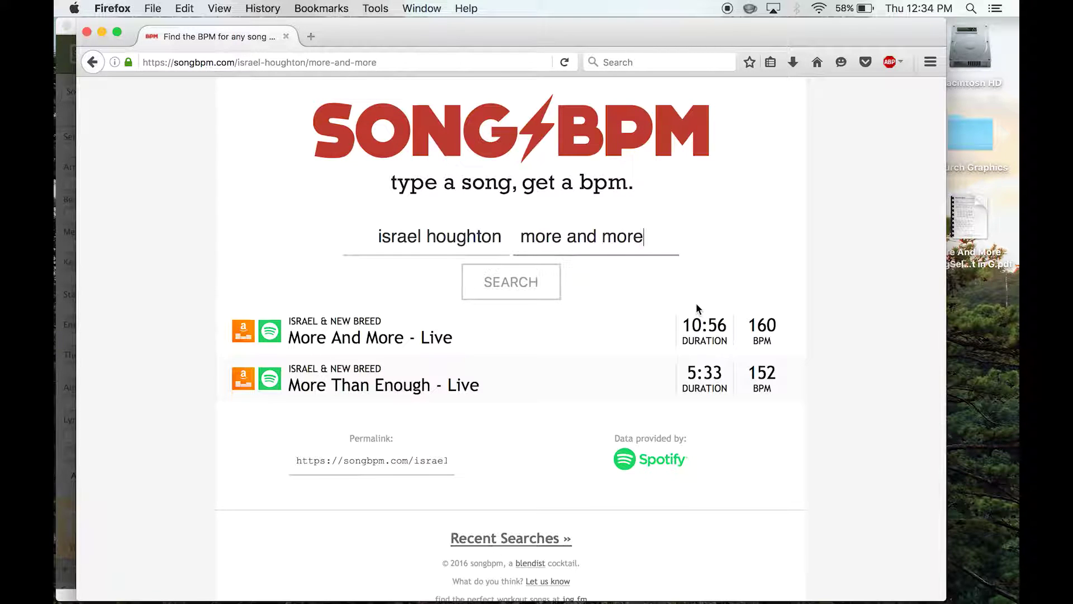
{"action": "key", "text": "super+space"}
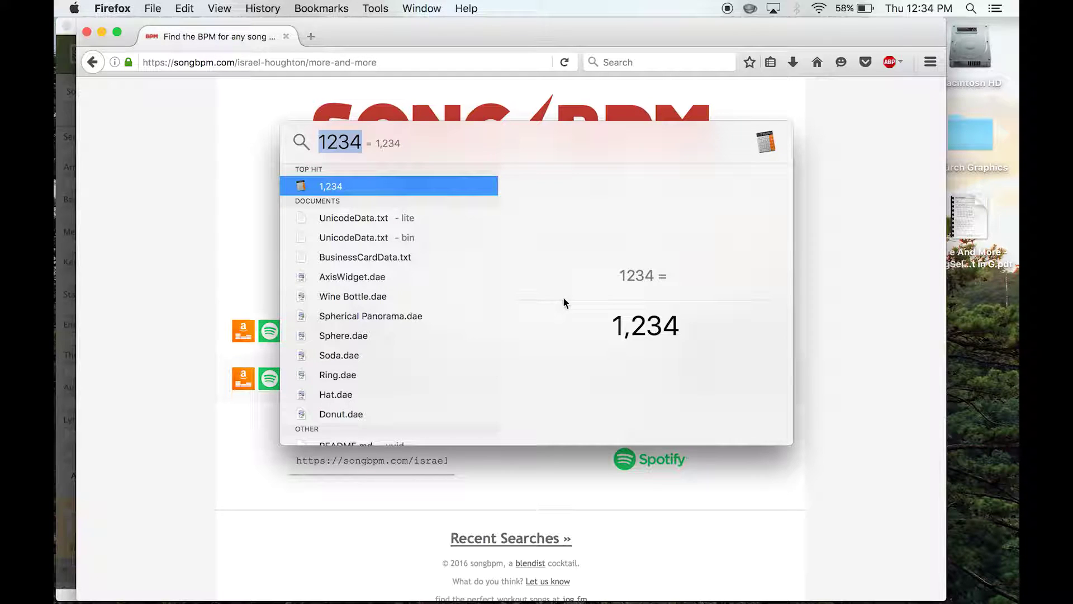
Launch Calculator and compute 160 ÷ 2 = 80
{"action": "type", "text": "cal"}
{"action": "key", "text": "Return"}
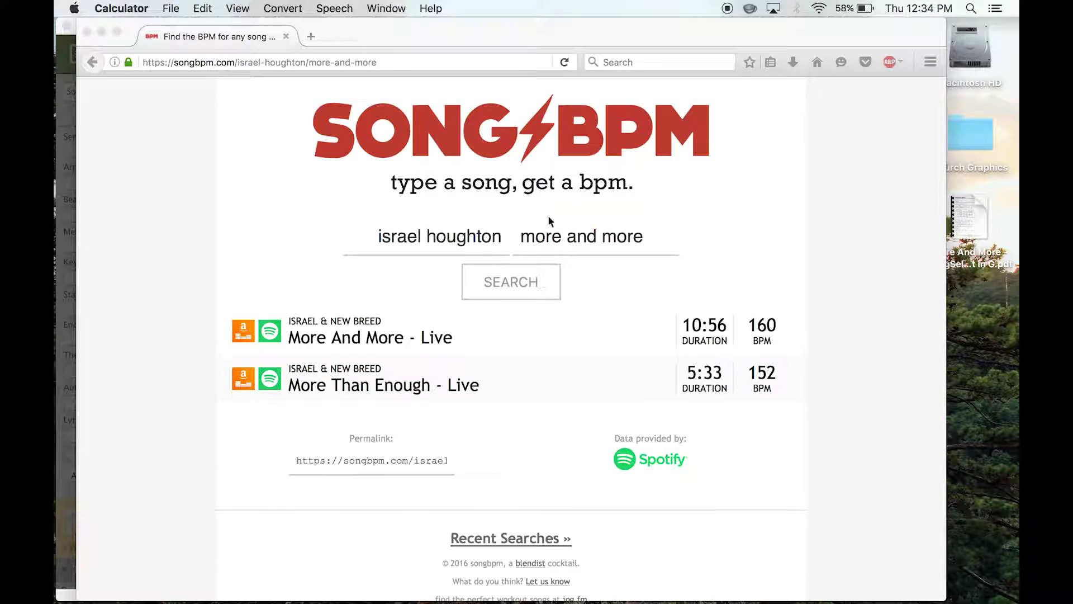
{"action": "left_click", "coordinate": [836, 170]}
{"action": "type", "text": "1"}
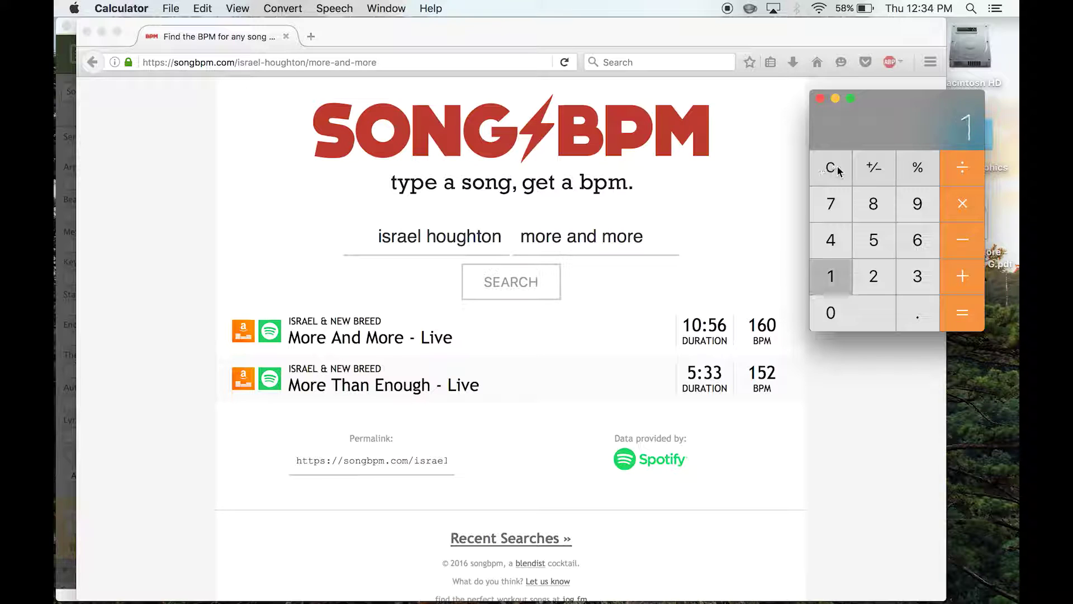
{"action": "type", "text": "60"}
{"action": "left_click", "coordinate": [961, 168]}
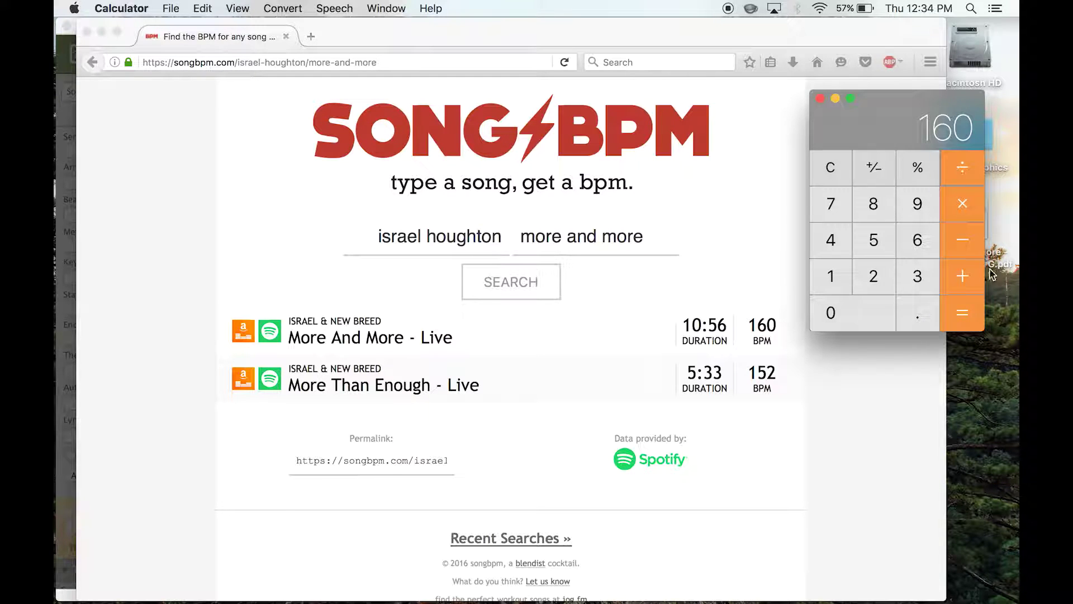
{"action": "type", "text": "2"}
{"action": "left_click", "coordinate": [977, 313]}
Enter 80 as the song's BPM and set the speed to Medium
{"action": "left_click", "coordinate": [69, 68]}
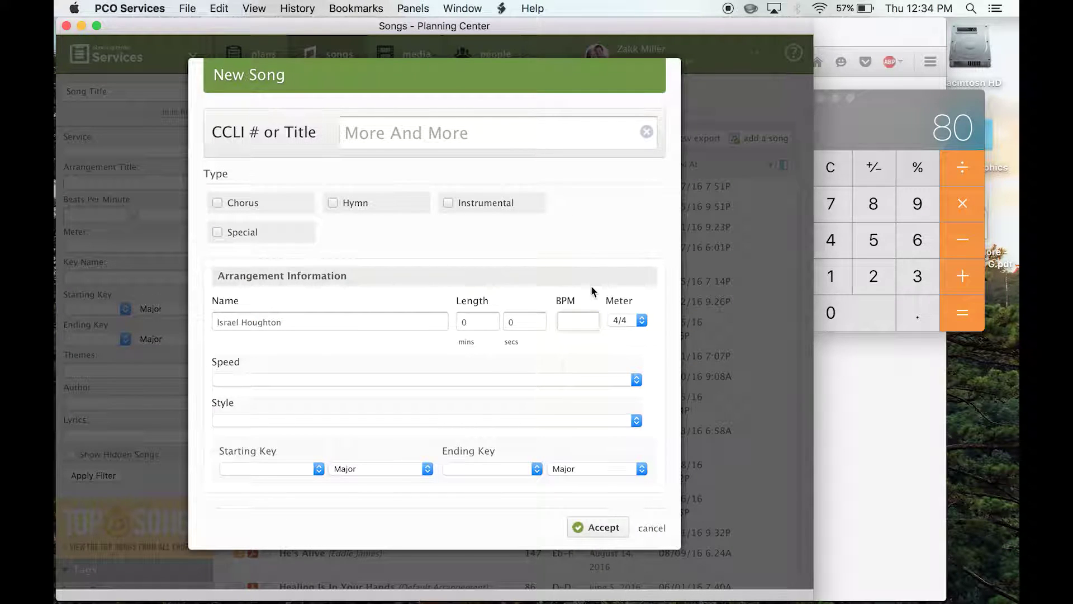
{"action": "type", "text": "80"}
{"action": "left_click", "coordinate": [631, 243]}
{"action": "left_click", "coordinate": [541, 379]}
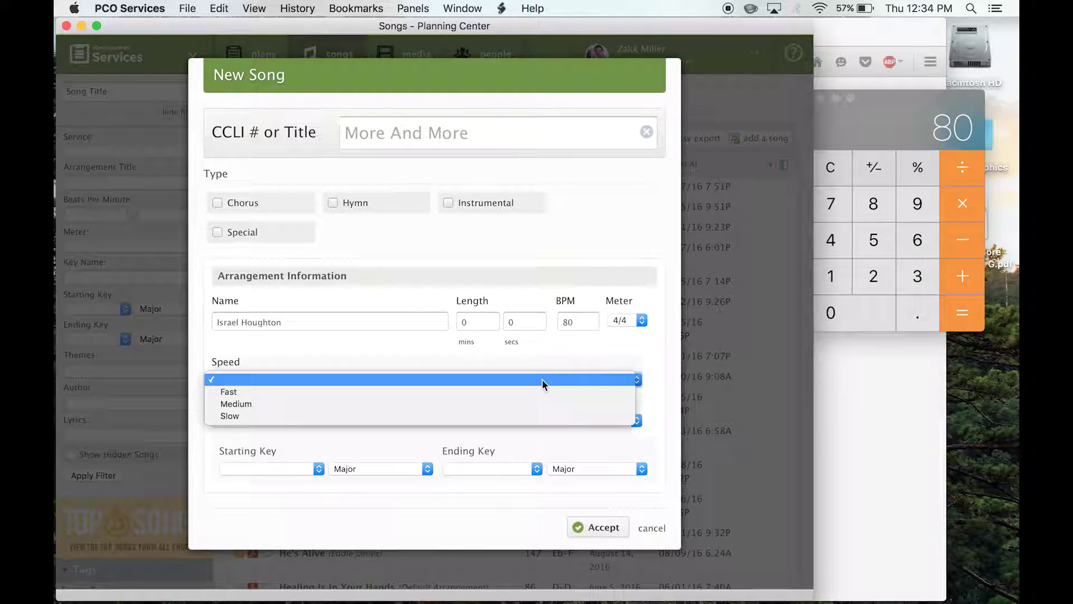
{"action": "left_click", "coordinate": [503, 403]}
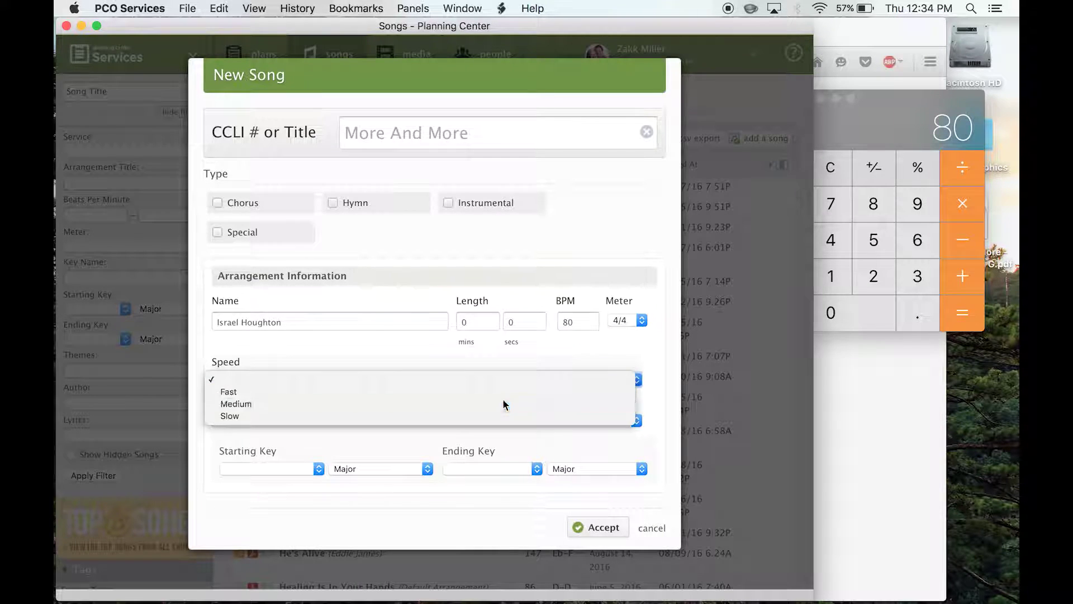
Set style to Contemporary, starting and ending keys to G, and save the song
{"action": "left_click", "coordinate": [385, 422]}
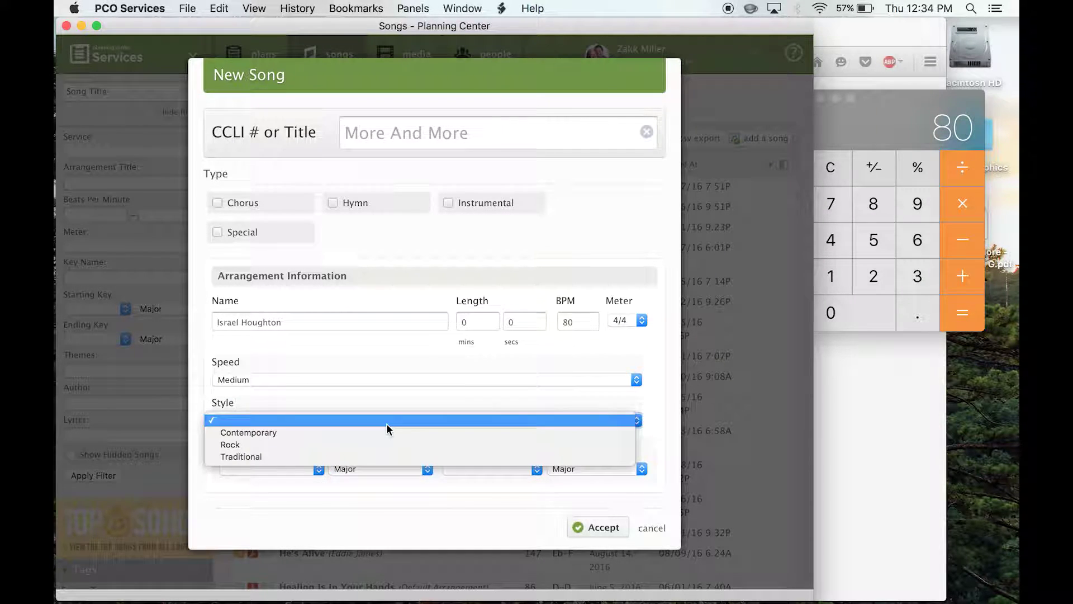
{"action": "left_click", "coordinate": [387, 434]}
{"action": "left_click", "coordinate": [283, 471]}
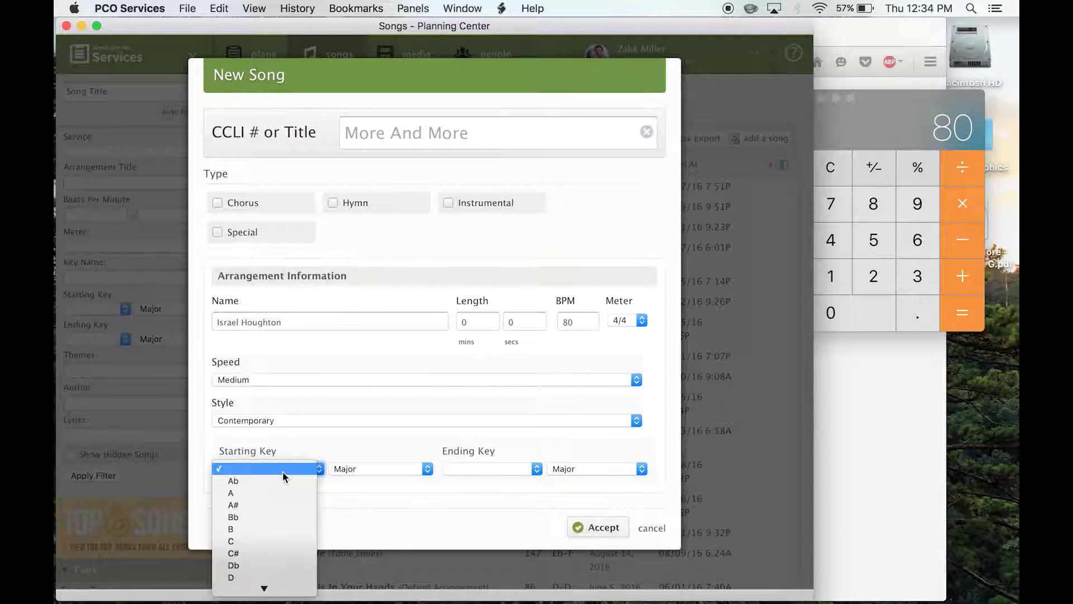
{"action": "scroll", "coordinate": [282, 470], "scroll_direction": "down", "scroll_amount": 3}
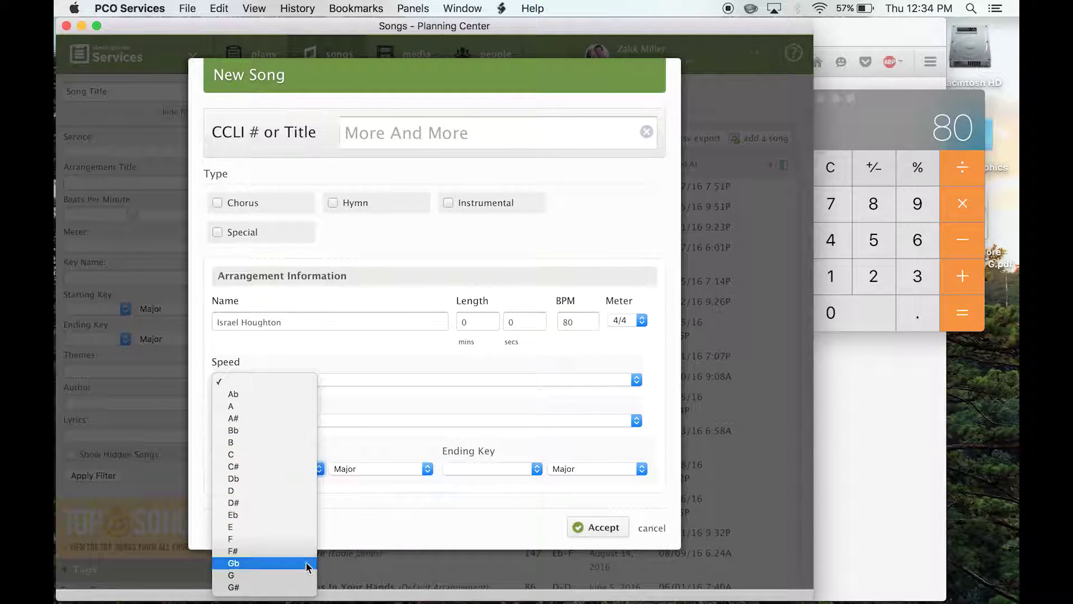
{"action": "left_click", "coordinate": [310, 577]}
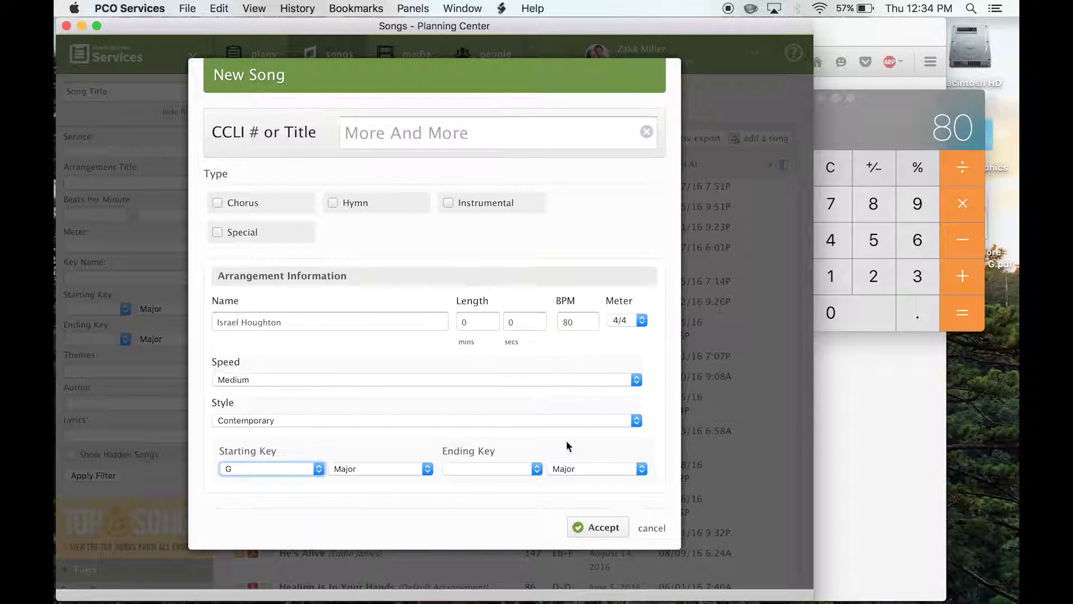
{"action": "left_click", "coordinate": [519, 466]}
{"action": "scroll", "coordinate": [491, 559], "scroll_direction": "down", "scroll_amount": 3}
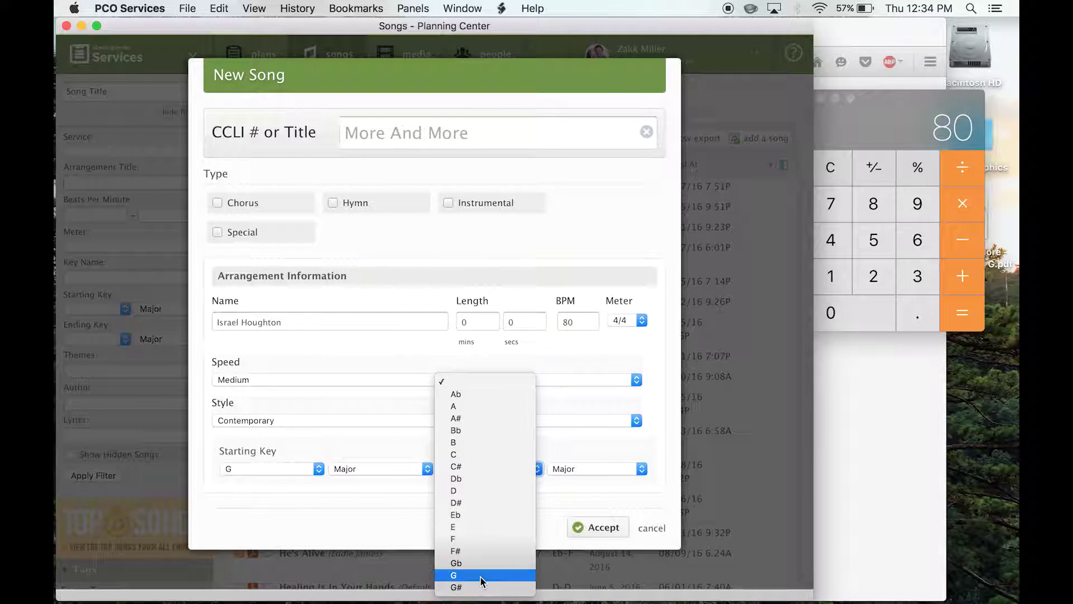
{"action": "left_click", "coordinate": [481, 576]}
{"action": "left_click", "coordinate": [596, 528]}
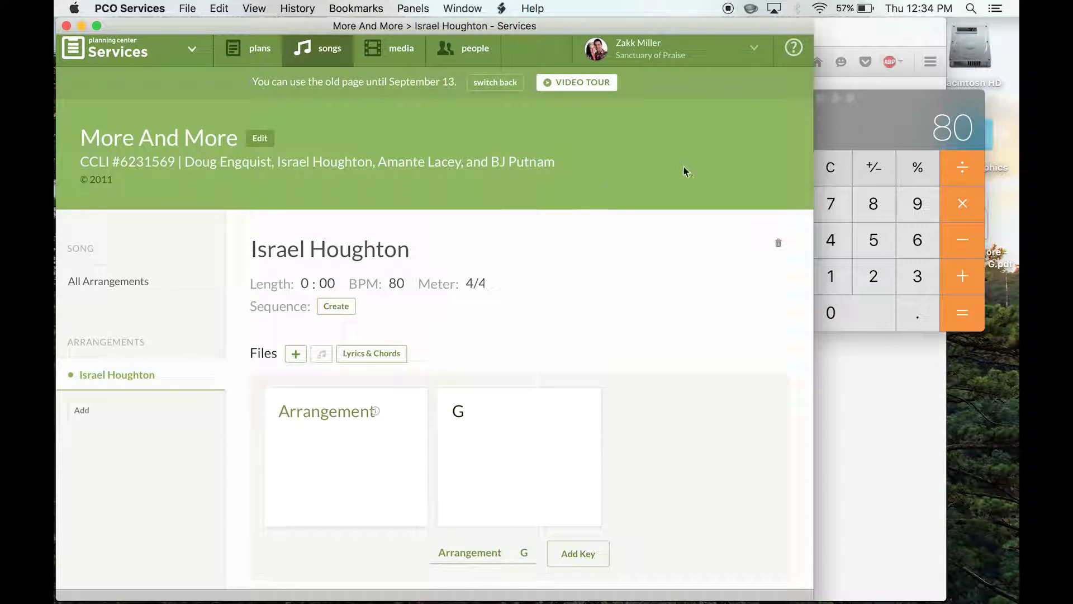
Close Calculator and the Firefox SongBPM window, returning to the More And More page
{"action": "left_click", "coordinate": [905, 103]}
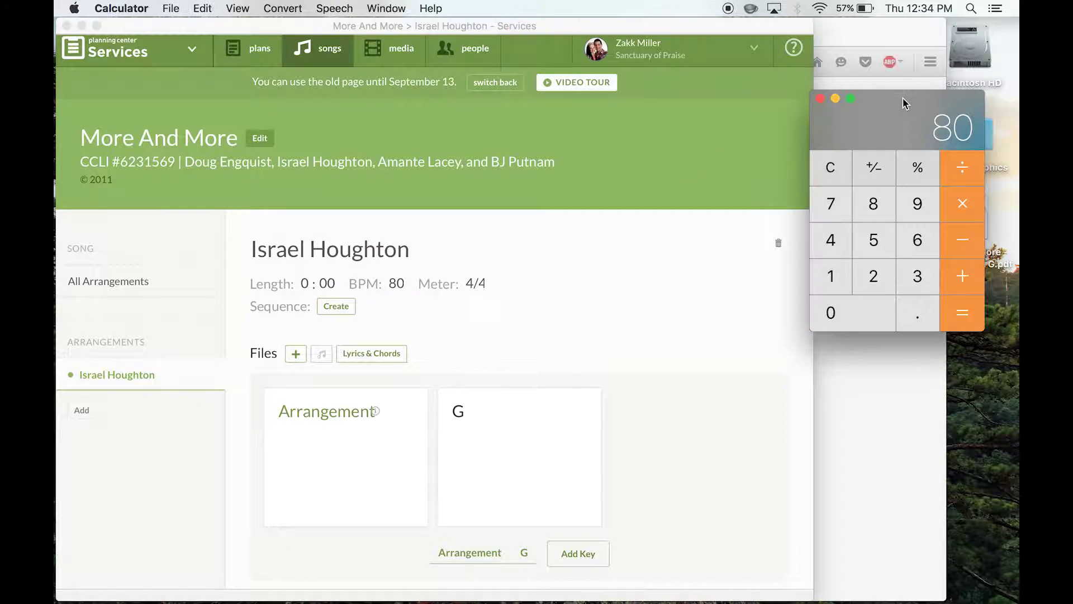
{"action": "left_click", "coordinate": [819, 99]}
{"action": "left_click", "coordinate": [860, 27]}
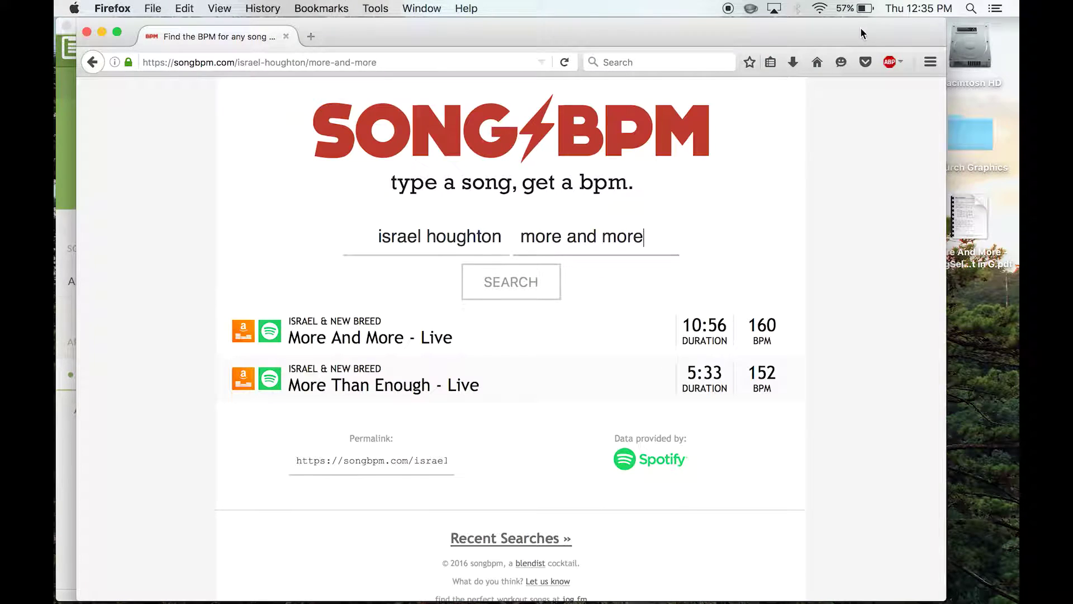
{"action": "left_click", "coordinate": [87, 32]}
{"action": "left_click", "coordinate": [617, 312]}
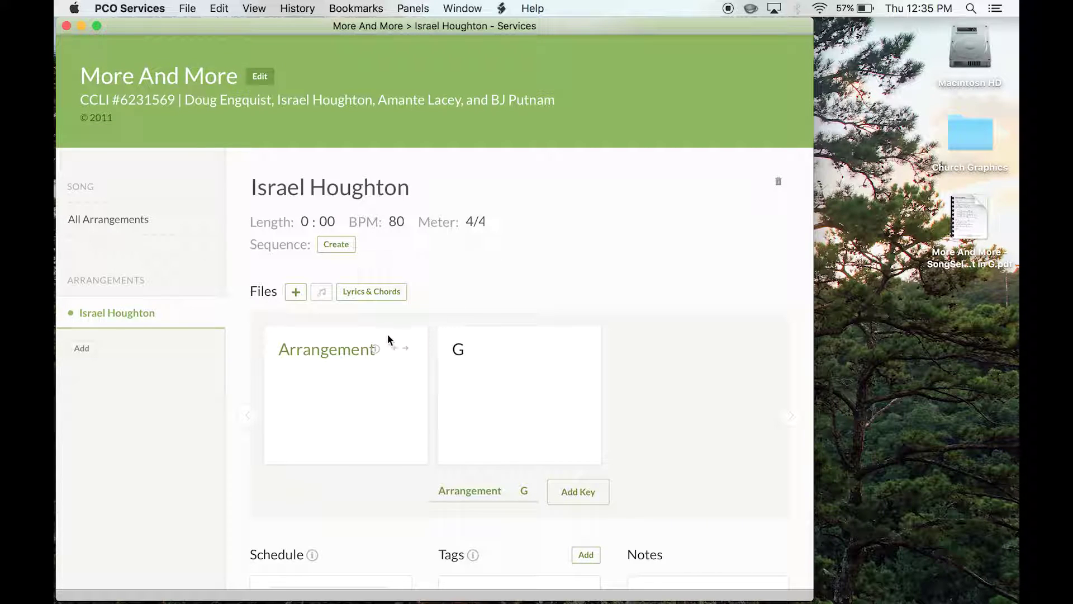
Upload the More And More chord chart PDF from the desktop to the arrangement
{"action": "left_click", "coordinate": [295, 291]}
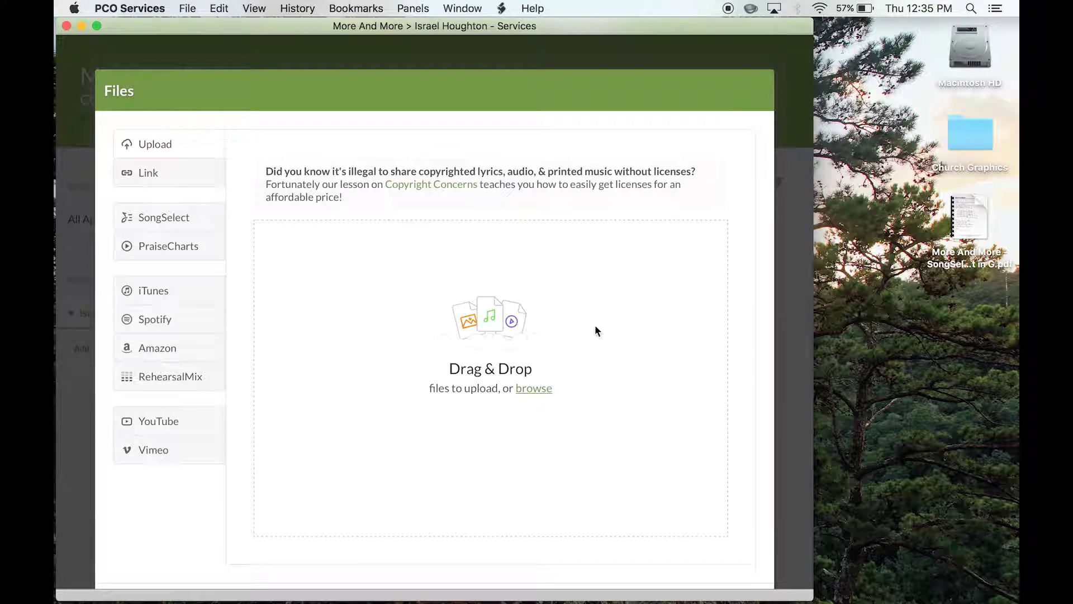
{"action": "scroll", "coordinate": [746, 208], "scroll_direction": "down", "scroll_amount": 3}
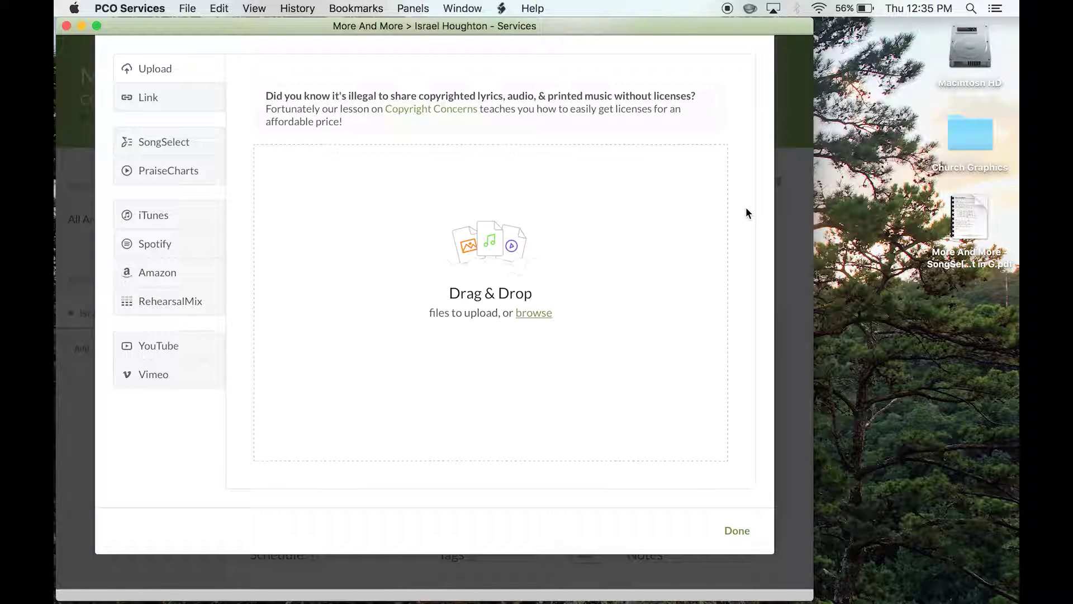
{"action": "left_click", "coordinate": [974, 222]}
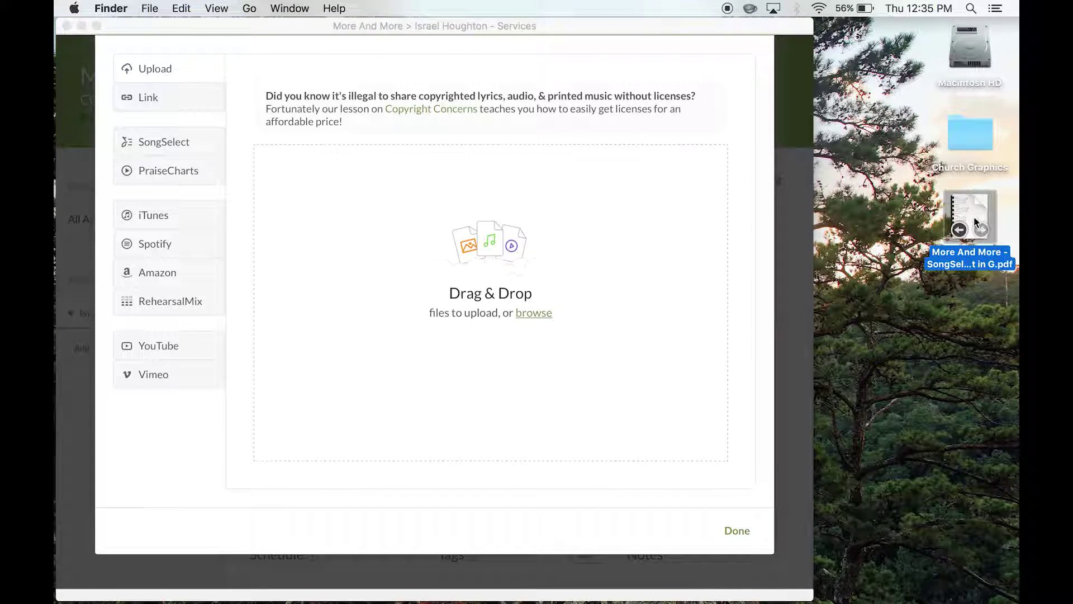
{"action": "key", "text": "space"}
{"action": "key", "text": "space"}
{"action": "left_click", "coordinate": [865, 187]}
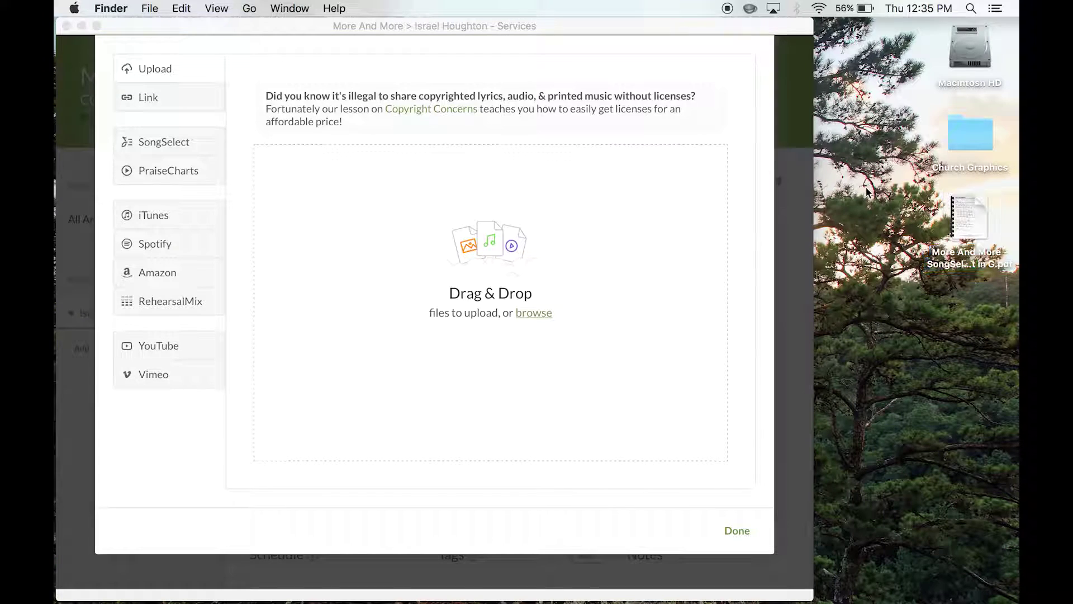
{"action": "left_click_drag", "start_coordinate": [969, 218], "coordinate": [464, 275]}
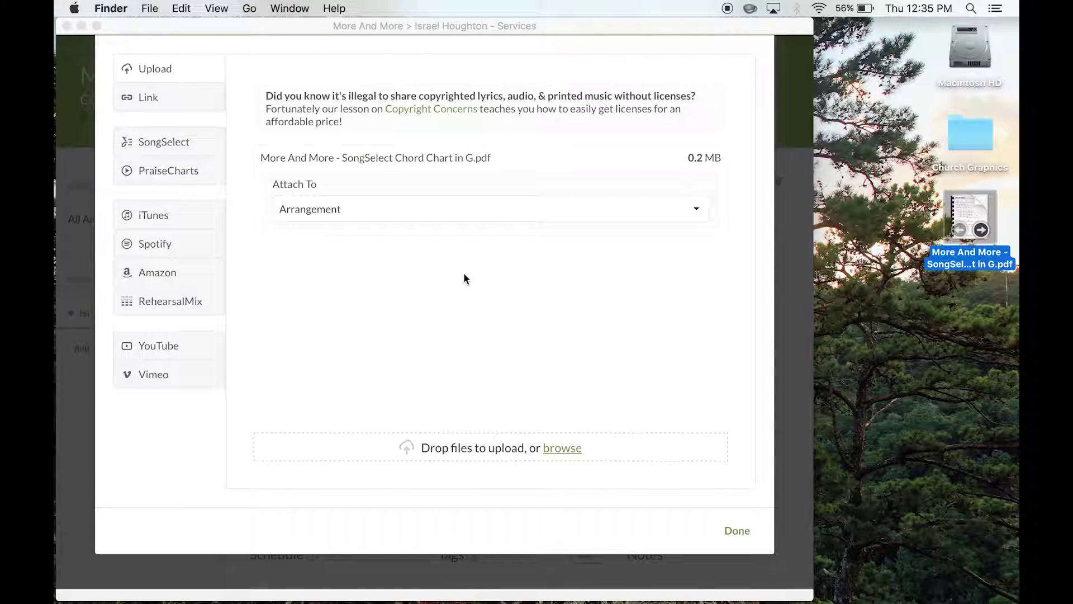
Attach the uploaded chord chart to Key [G-G]
{"action": "left_click", "coordinate": [375, 208]}
{"action": "left_click", "coordinate": [375, 208]}
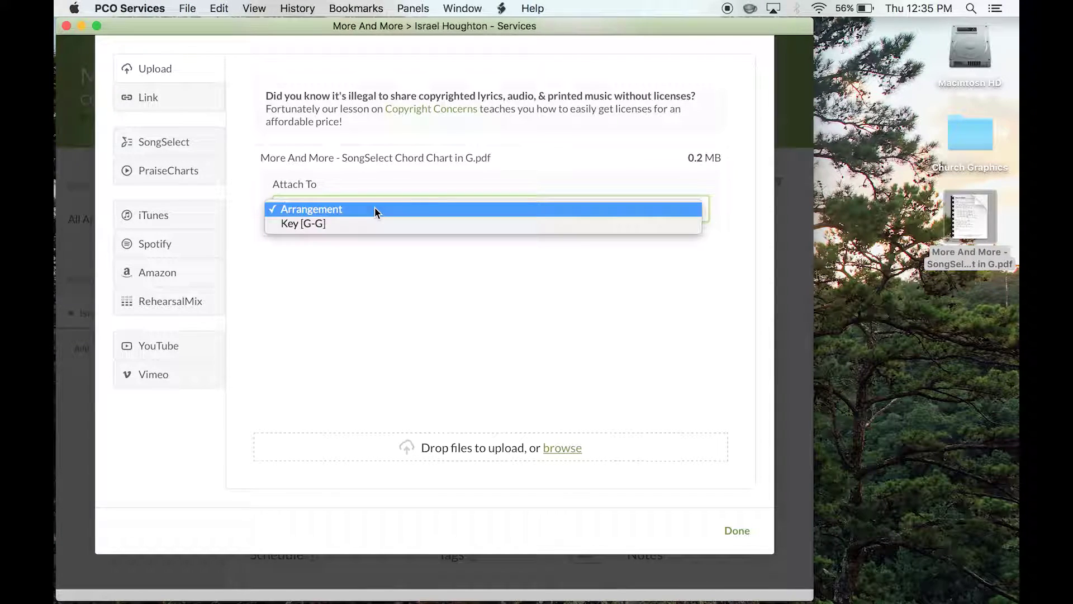
{"action": "left_click", "coordinate": [330, 223]}
{"action": "left_click", "coordinate": [321, 204]}
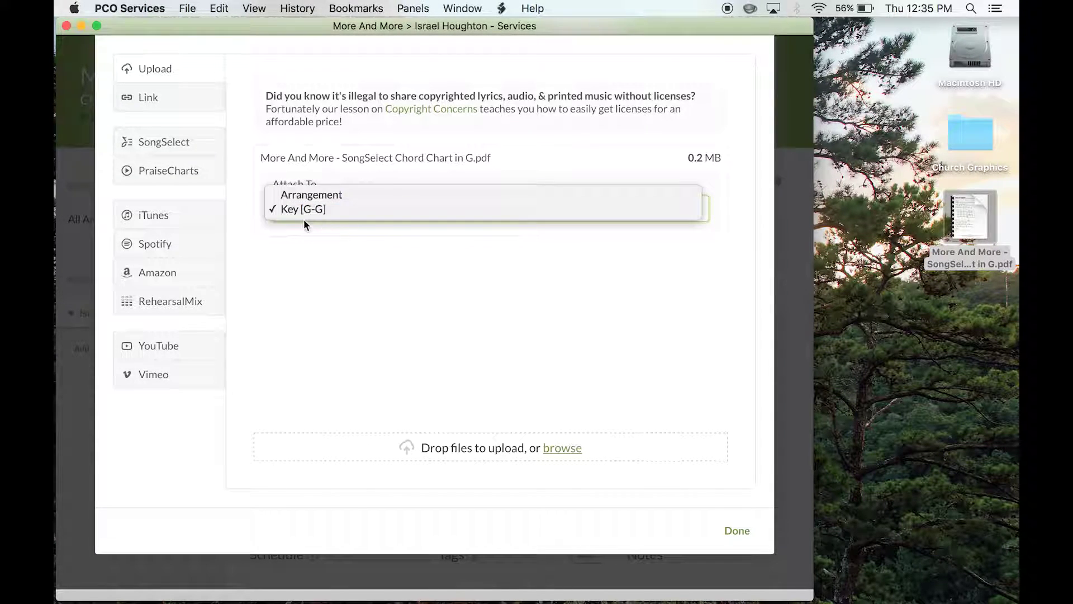
{"action": "left_click", "coordinate": [381, 211]}
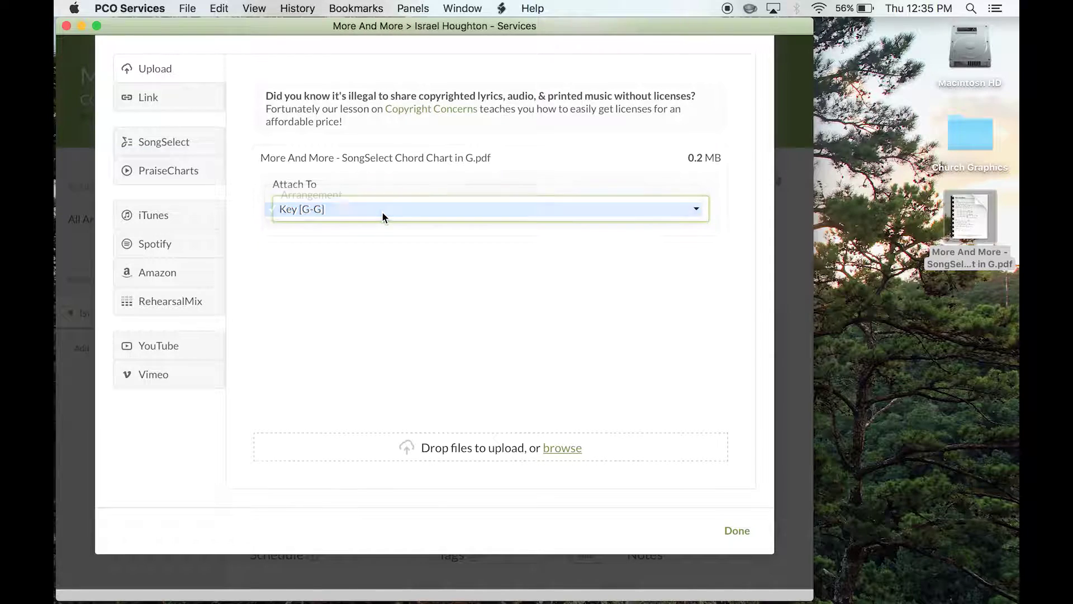
{"action": "left_click", "coordinate": [385, 243]}
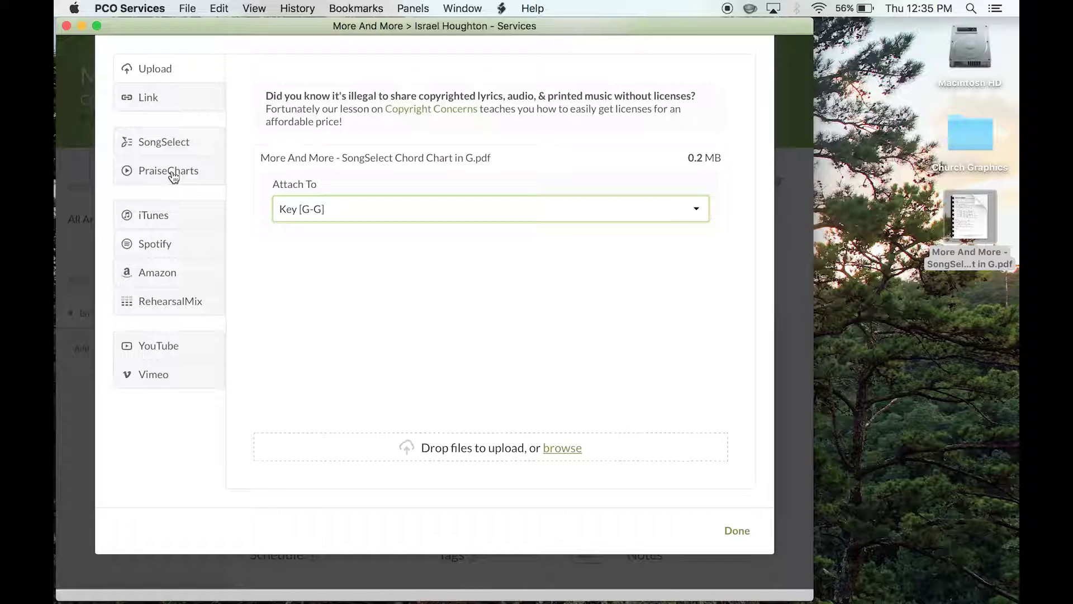
Check PraiseCharts for More And More charts, then bring up Spotify results for the song
{"action": "scroll", "coordinate": [173, 177], "scroll_direction": "up", "scroll_amount": 3}
{"action": "left_click", "coordinate": [168, 246]}
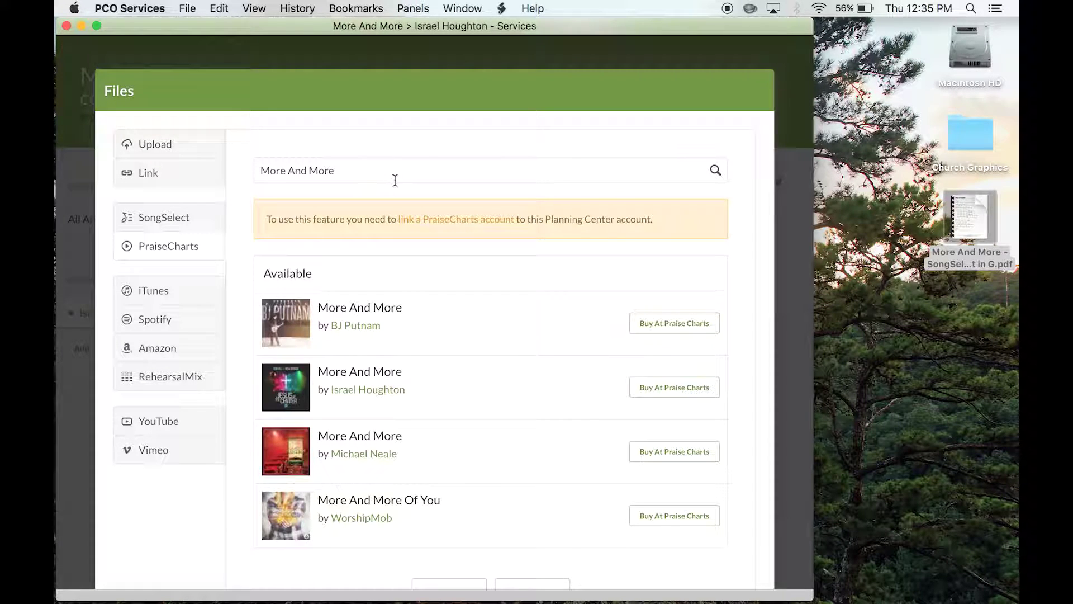
{"action": "scroll", "coordinate": [419, 215], "scroll_direction": "down", "scroll_amount": 2}
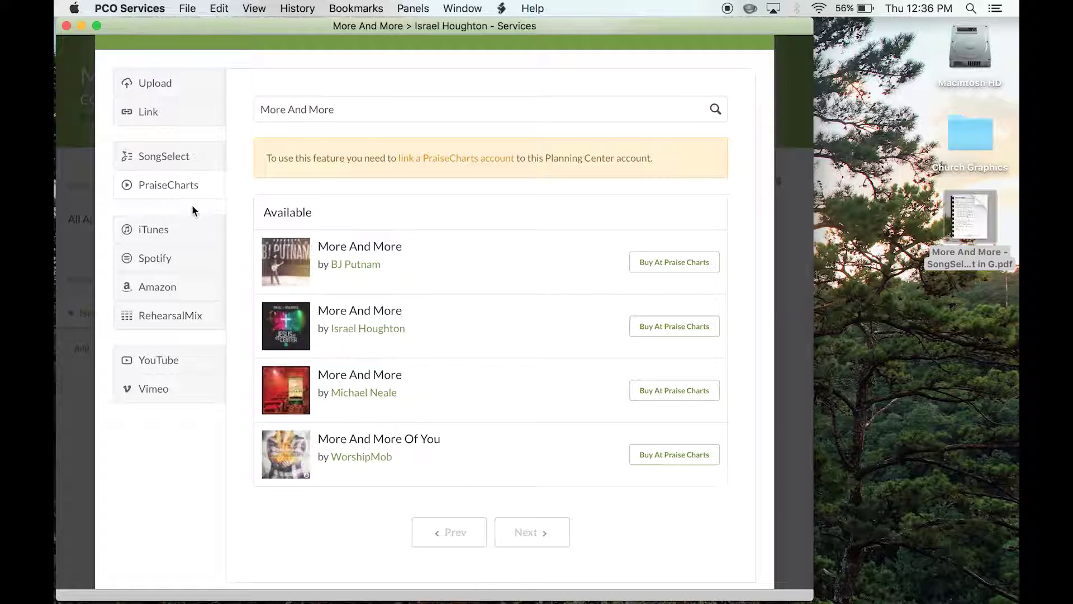
{"action": "left_click", "coordinate": [181, 264]}
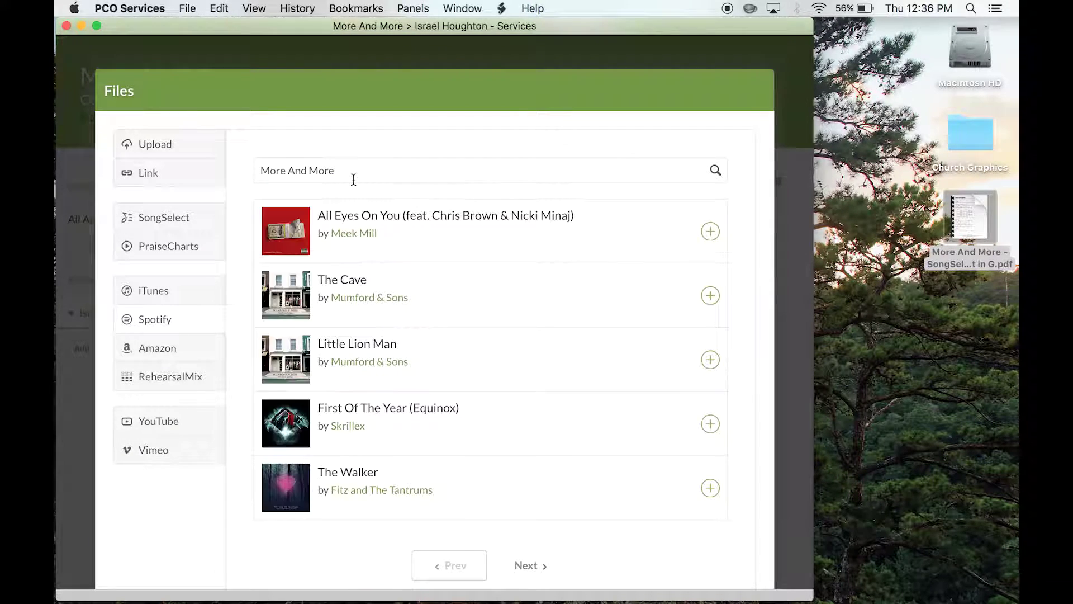
Refine the Spotify search with 'israel houghton' and add 'More And More - Live' to the arrangement
{"action": "scroll", "coordinate": [354, 178], "scroll_direction": "down", "scroll_amount": 1}
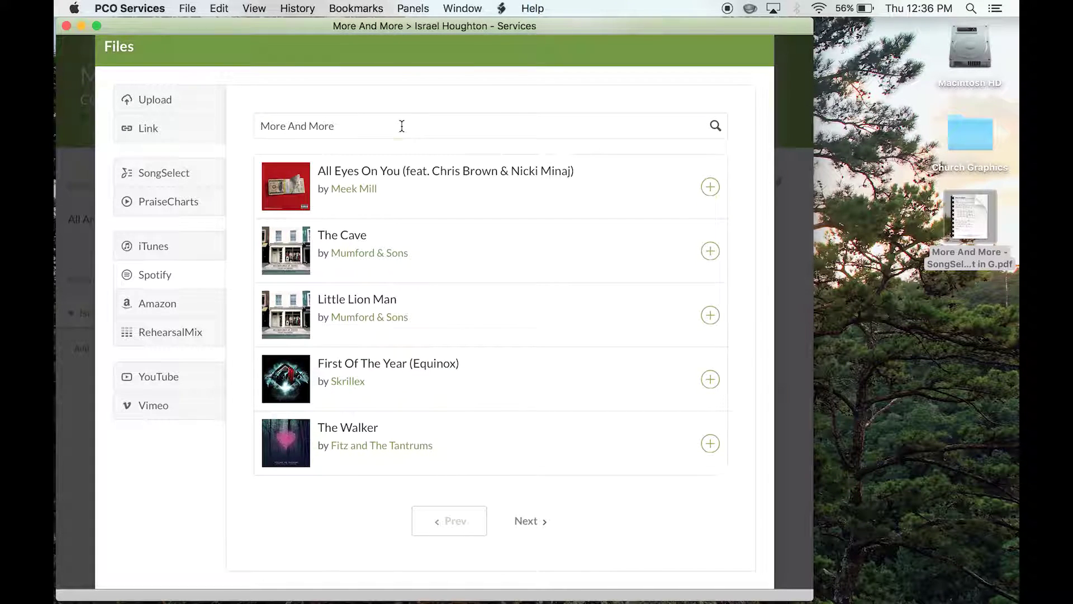
{"action": "left_click", "coordinate": [400, 125]}
{"action": "type", "text": "israel houghton"}
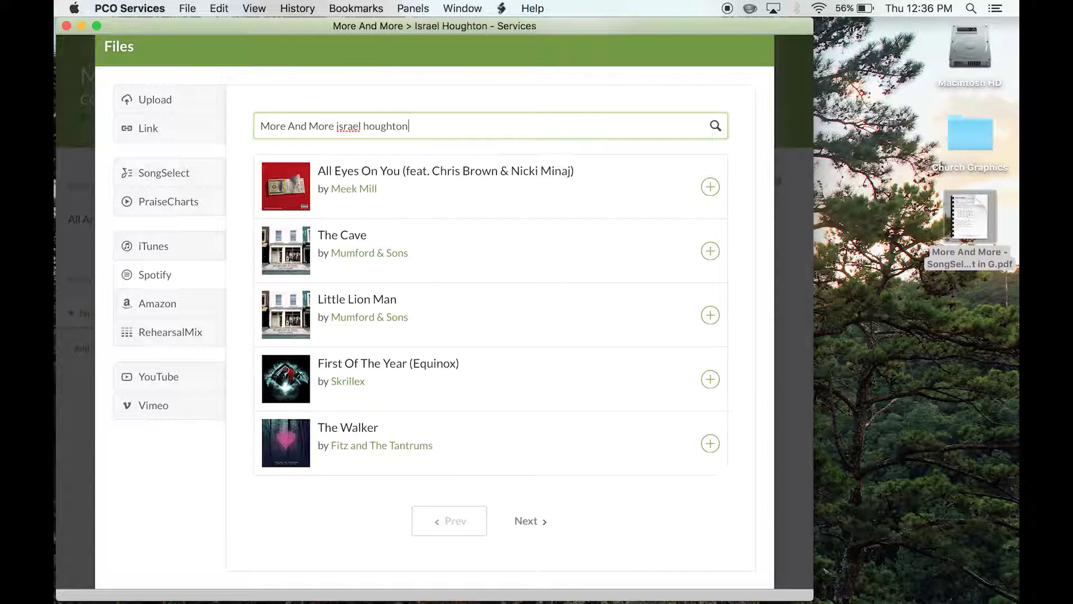
{"action": "key", "text": "Return"}
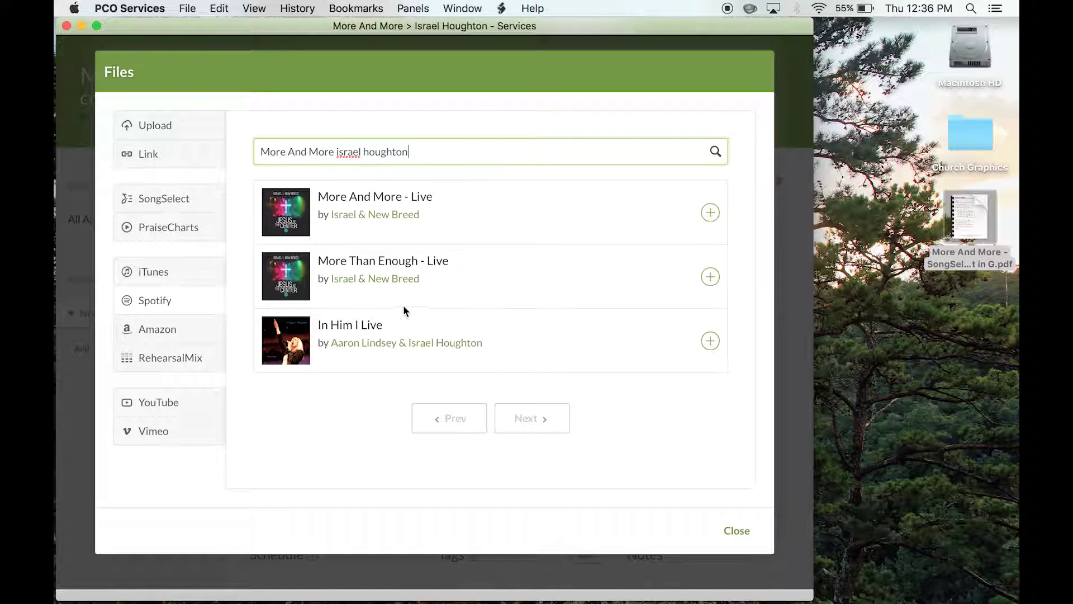
{"action": "left_click", "coordinate": [711, 213]}
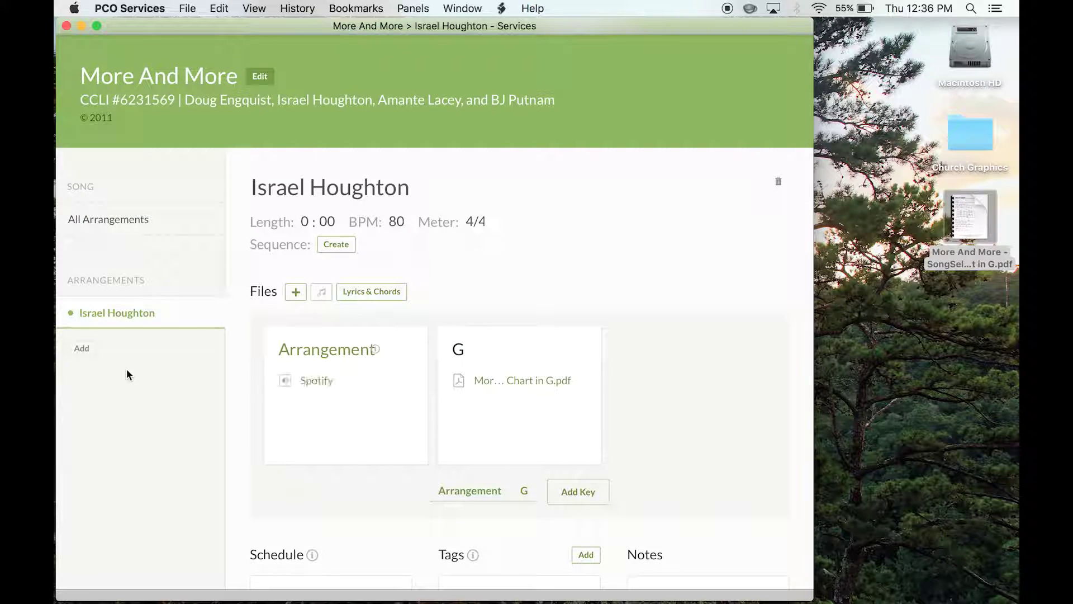
Search YouTube for 'israel houghton' and add the Jesus at the Center album video of More and More
{"action": "left_click", "coordinate": [293, 292]}
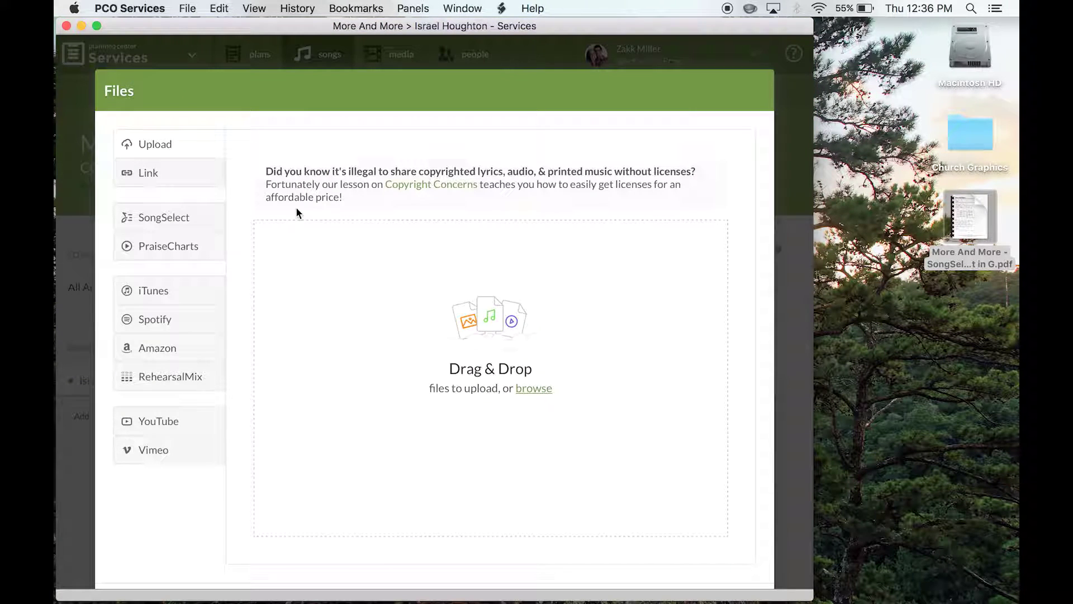
{"action": "left_click", "coordinate": [186, 433]}
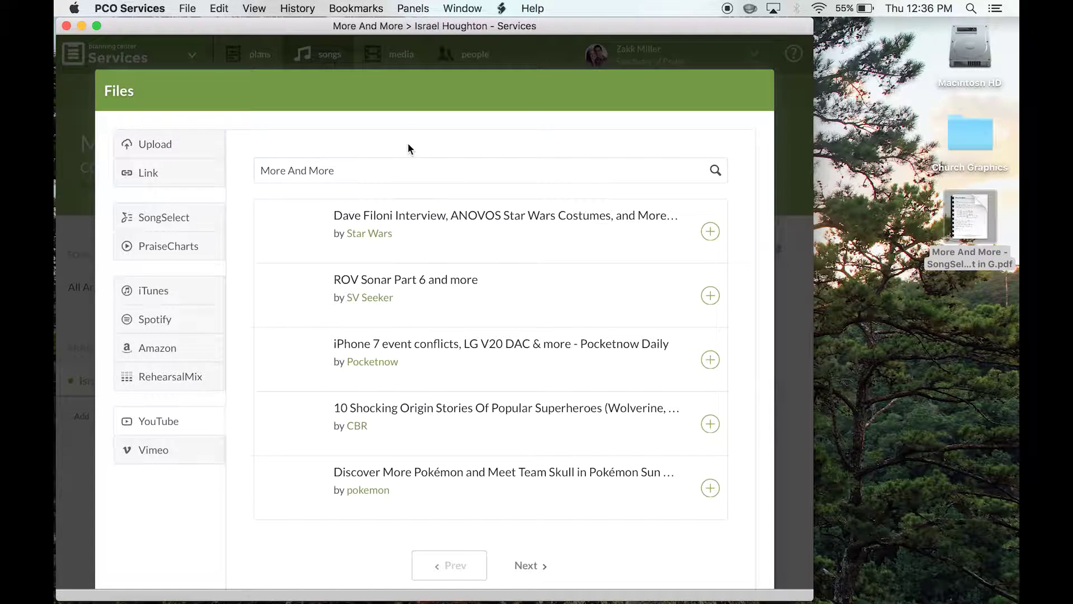
{"action": "left_click", "coordinate": [480, 177]}
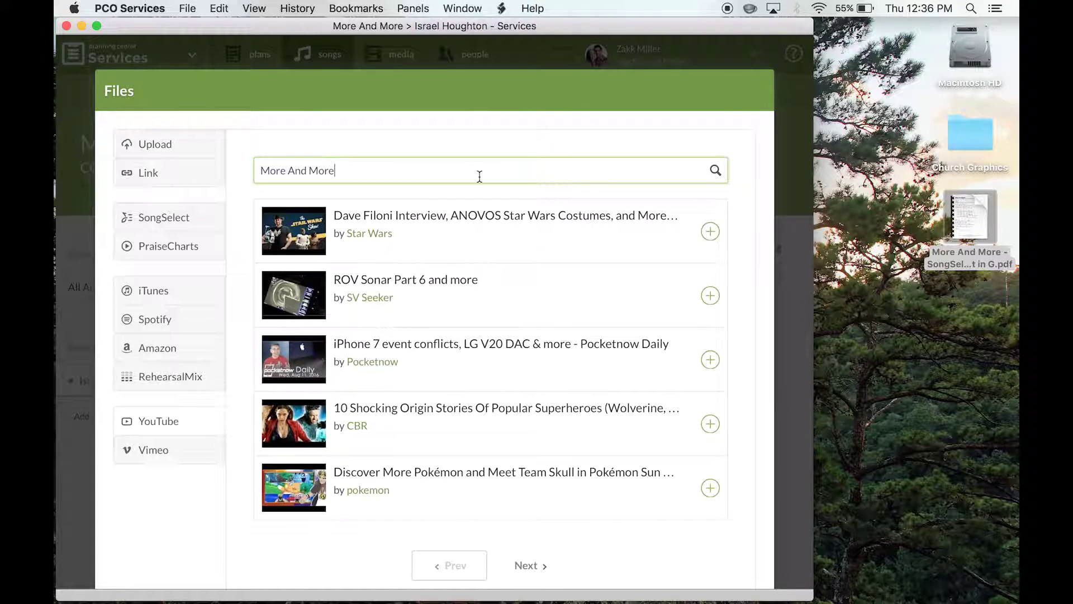
{"action": "type", "text": "israel houghton"}
{"action": "key", "text": "Return"}
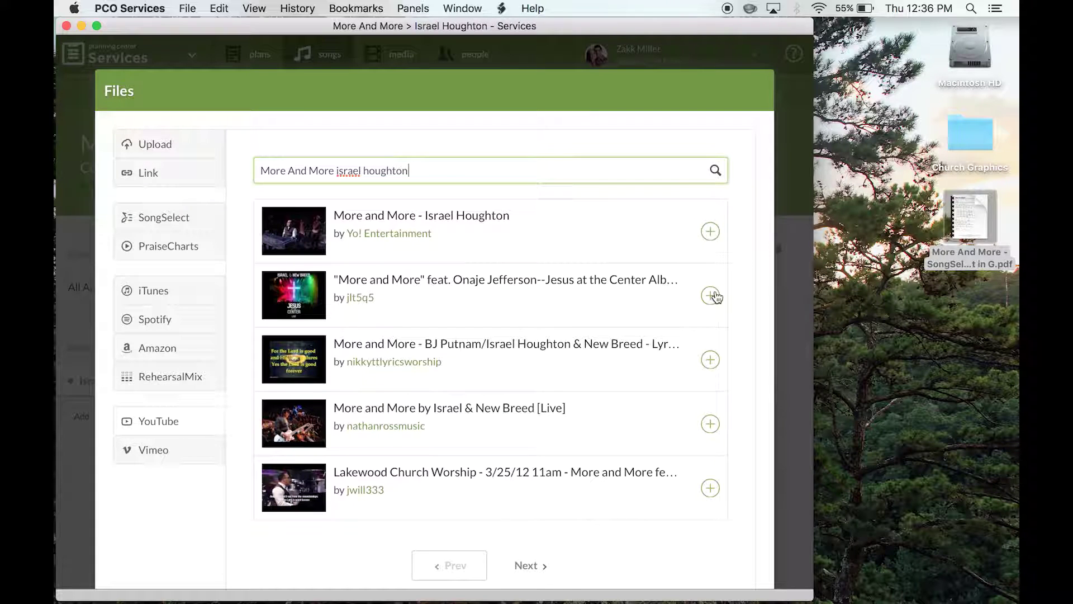
{"action": "left_click", "coordinate": [708, 295]}
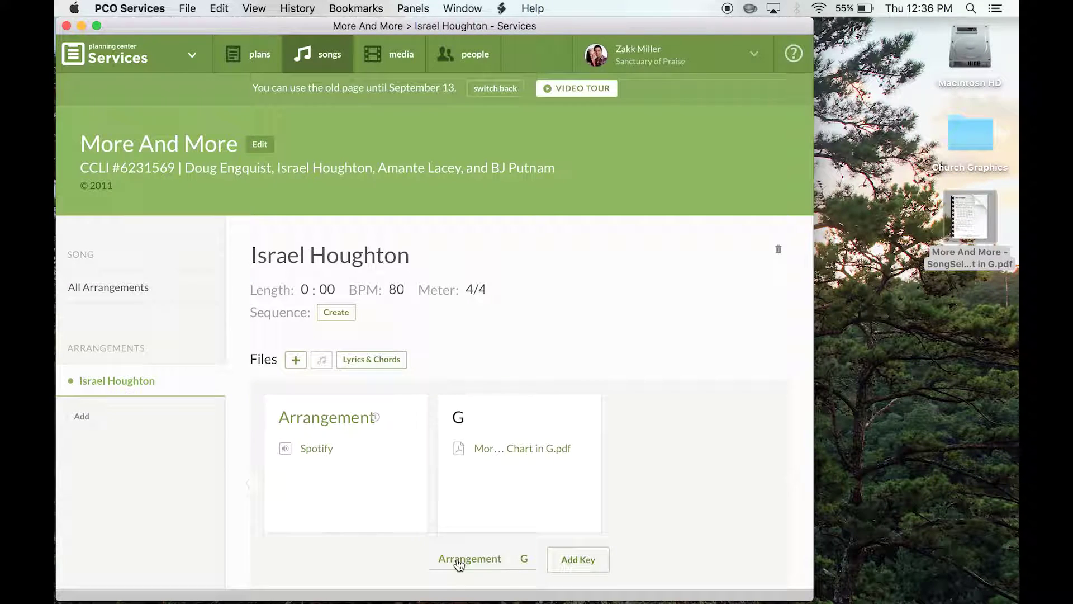
Scroll the More And More arrangement page to review the Spotify, YouTube and G chart attachments
{"action": "scroll", "coordinate": [453, 405], "scroll_direction": "down", "scroll_amount": 1}
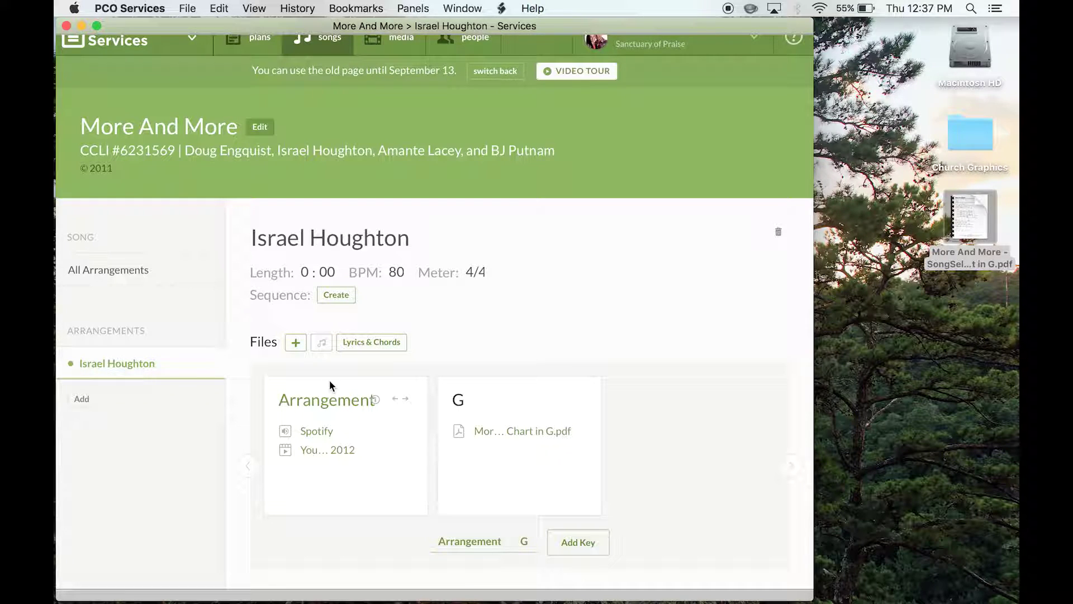
{"action": "scroll", "coordinate": [330, 380], "scroll_direction": "down", "scroll_amount": 5}
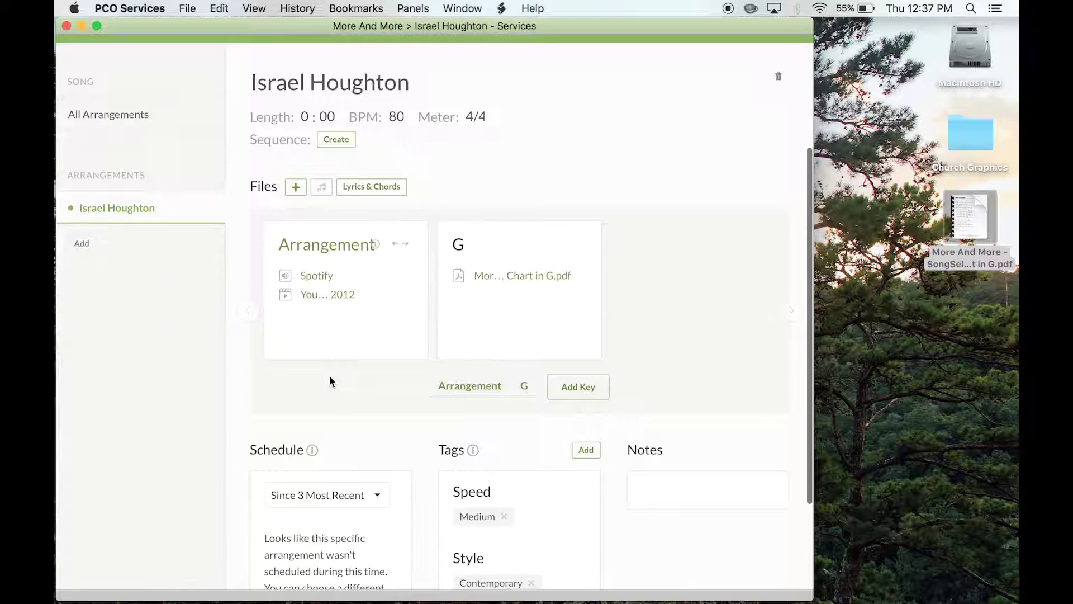
{"action": "scroll", "coordinate": [330, 372], "scroll_direction": "up", "scroll_amount": 5}
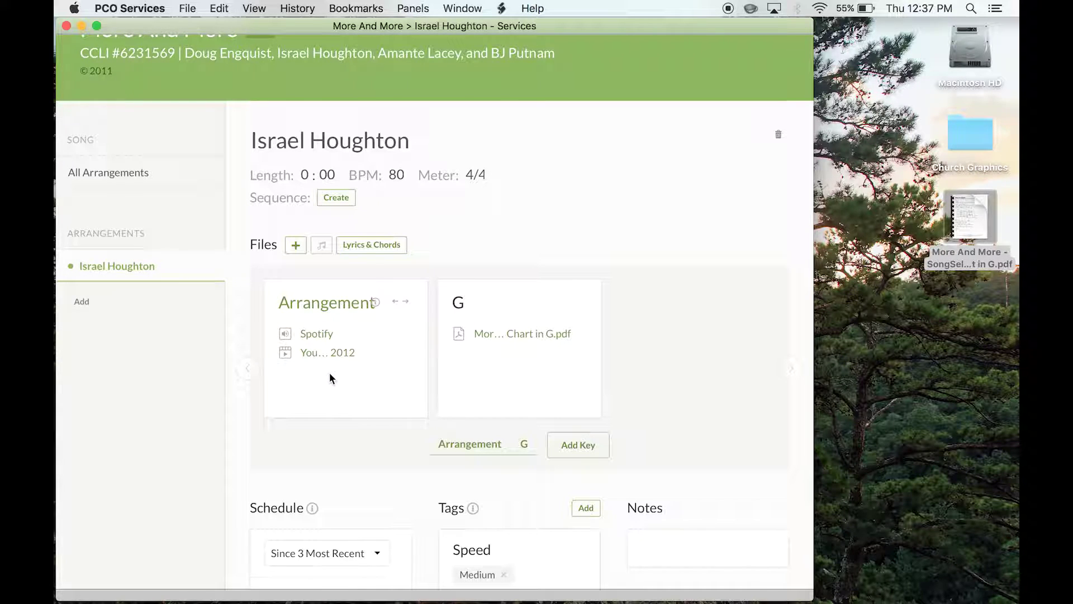
{"action": "scroll", "coordinate": [330, 377], "scroll_direction": "up", "scroll_amount": 3}
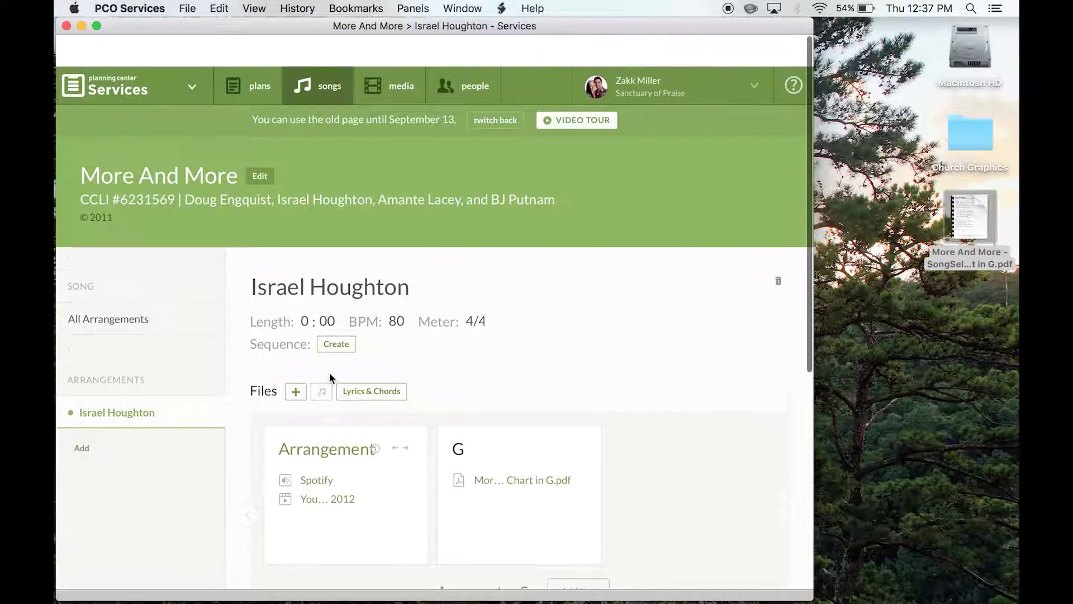
{"action": "mouse_move", "coordinate": [531, 519]}
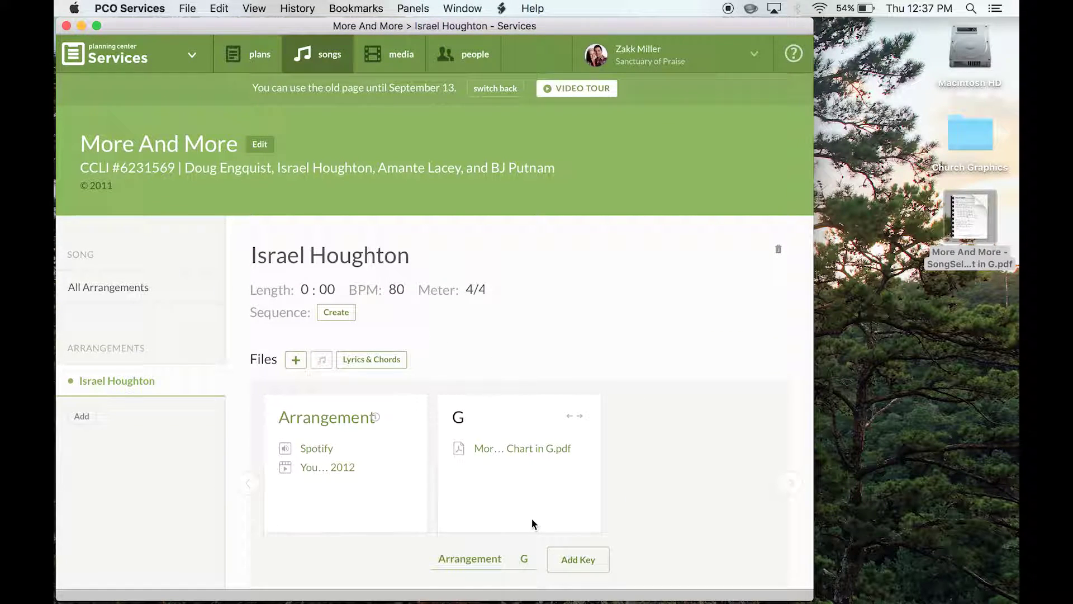